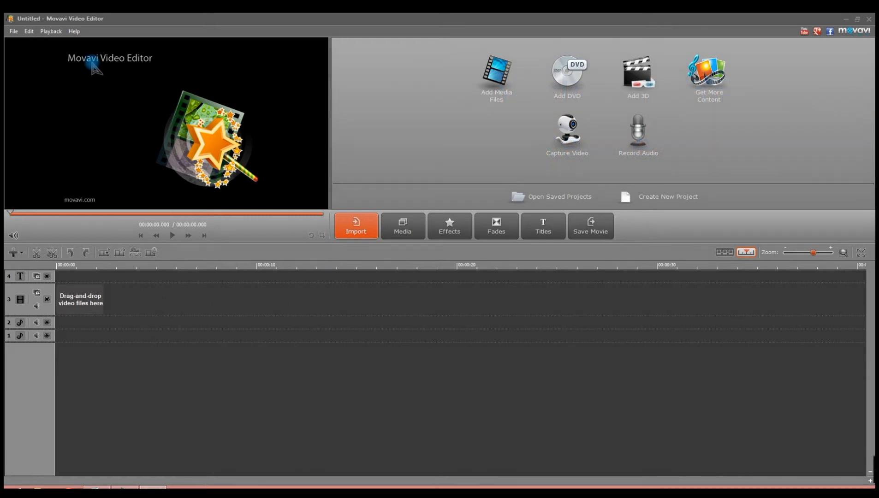
Step: Check for updates to the video editor and close the version report
left_click(77, 33)
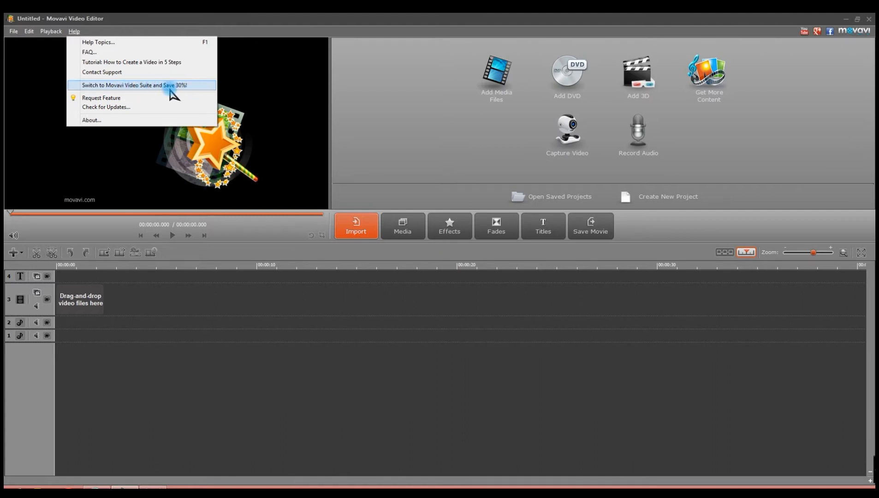
left_click(119, 107)
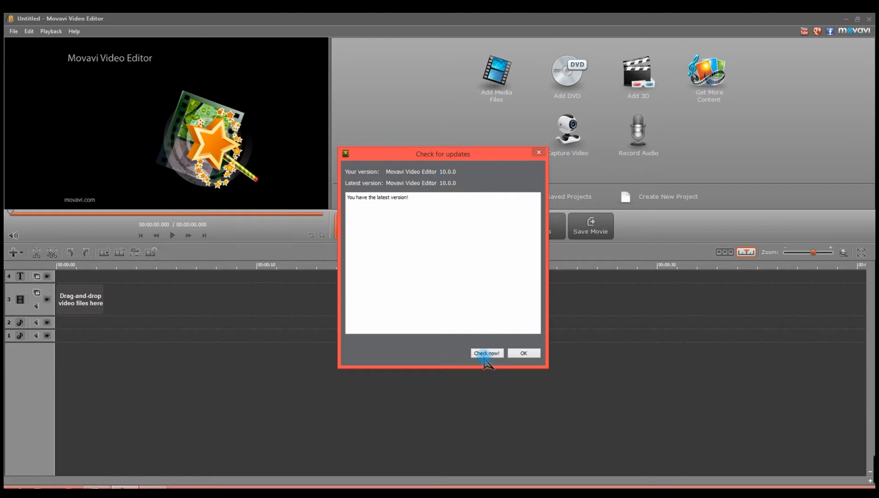
left_click(521, 353)
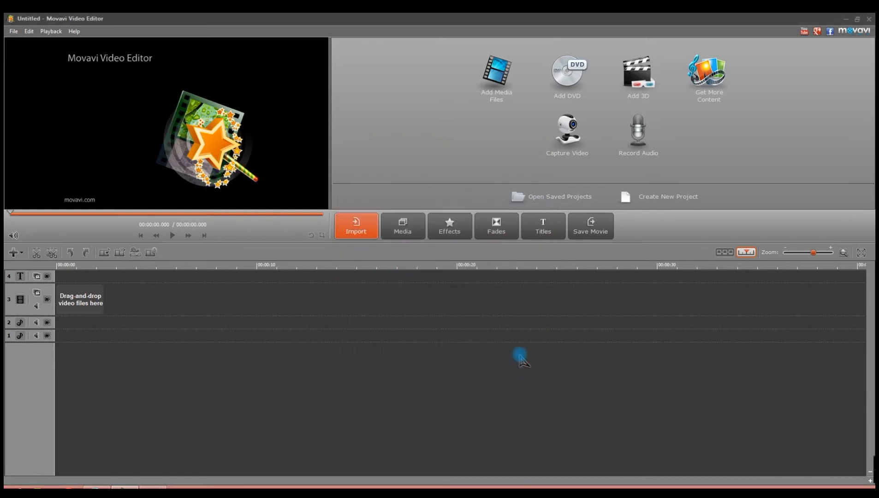
Step: Look through the playback and editing commands, and review the program preferences including the Others page
left_click(51, 32)
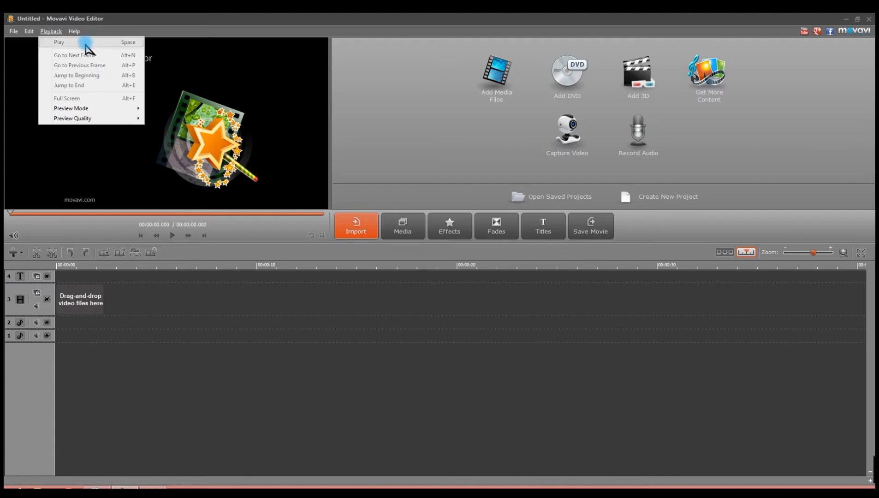
mouse_move(99, 110)
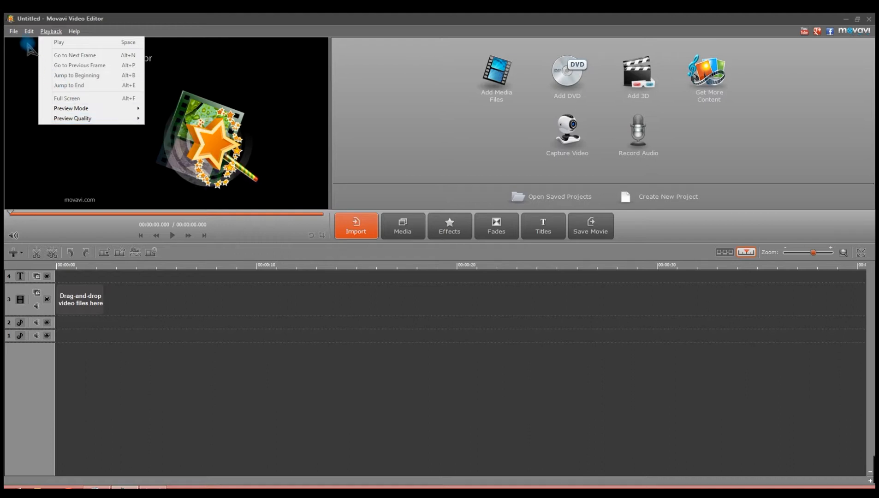
left_click(29, 32)
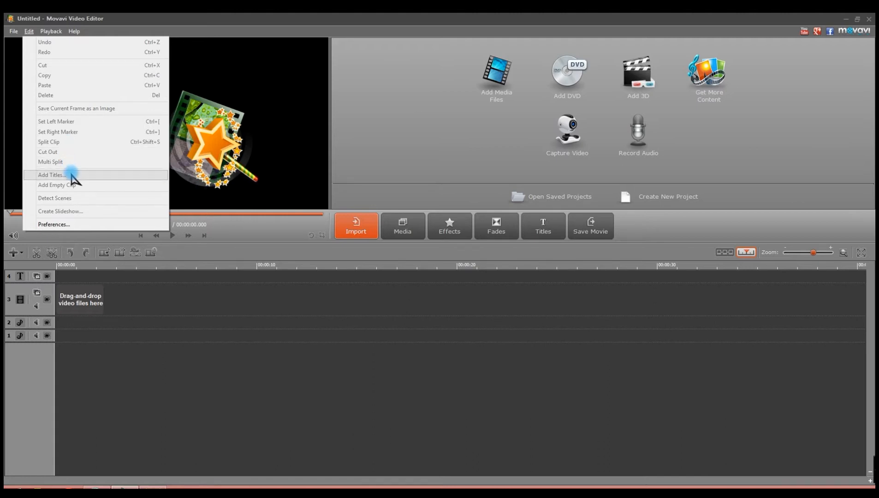
left_click(73, 225)
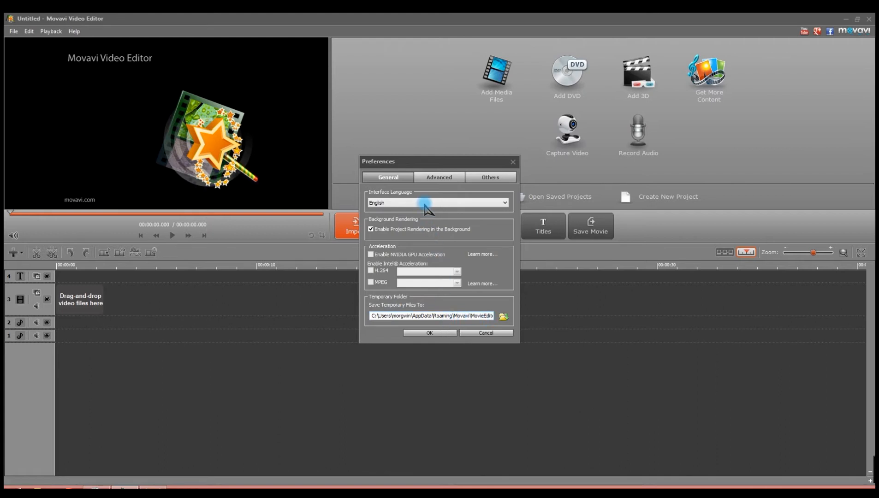
left_click(432, 179)
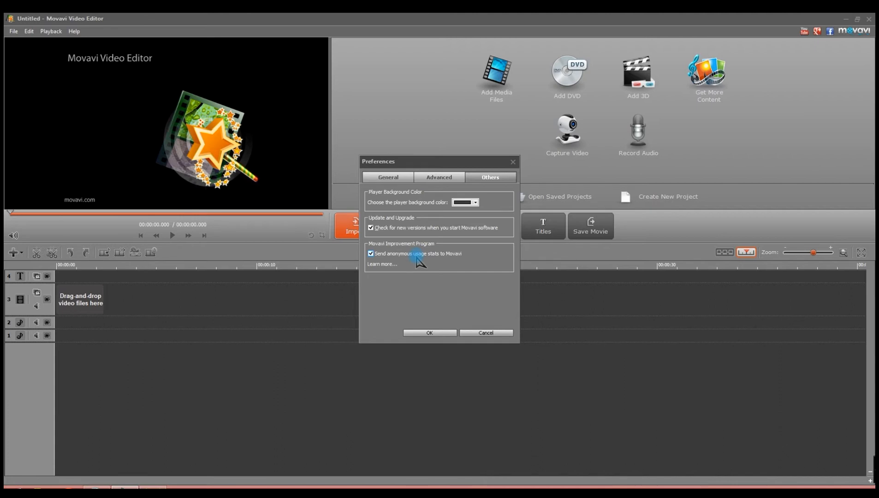
left_click(428, 333)
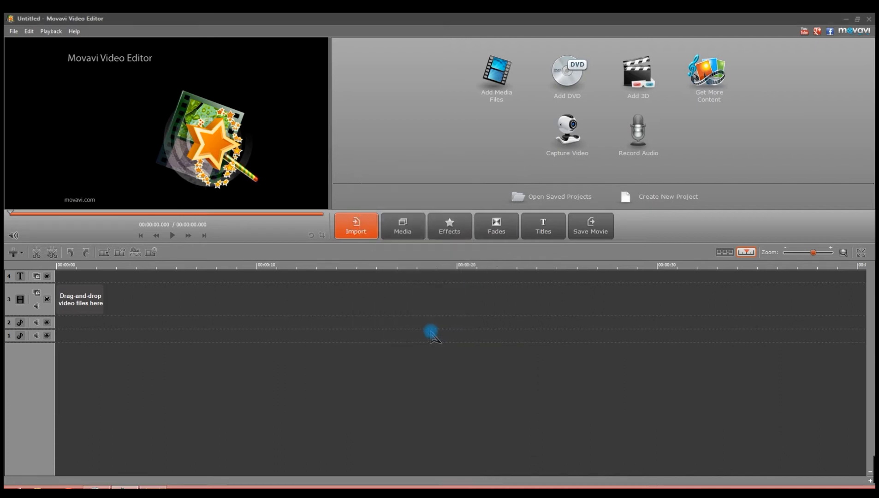
Step: Examine the preset project formats in the project settings, leaving the format set from the first clip added
left_click(14, 32)
mouse_move(23, 41)
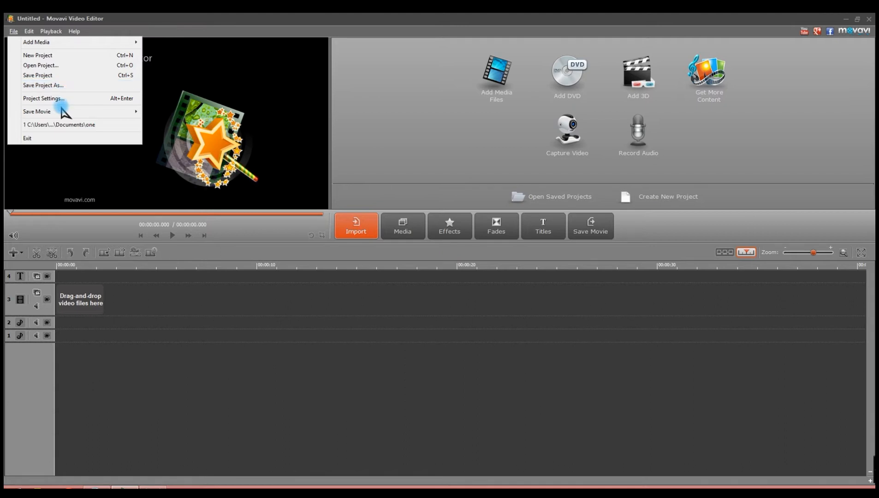
mouse_move(60, 110)
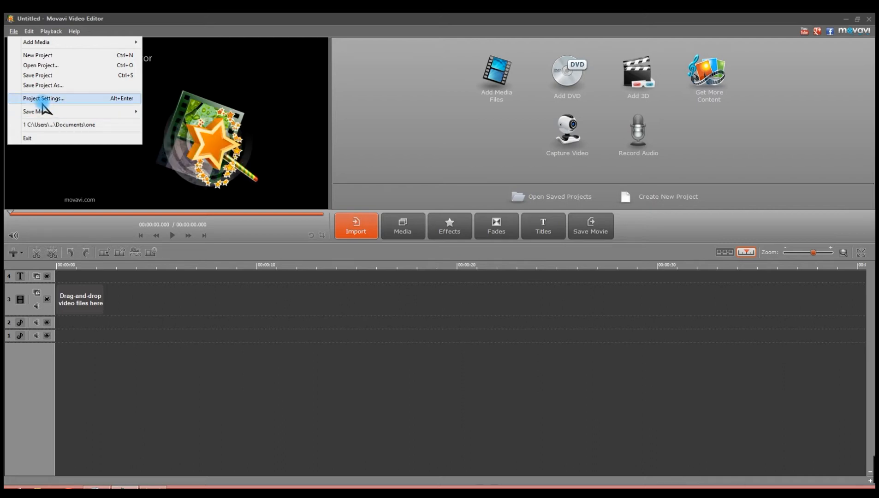
left_click(41, 98)
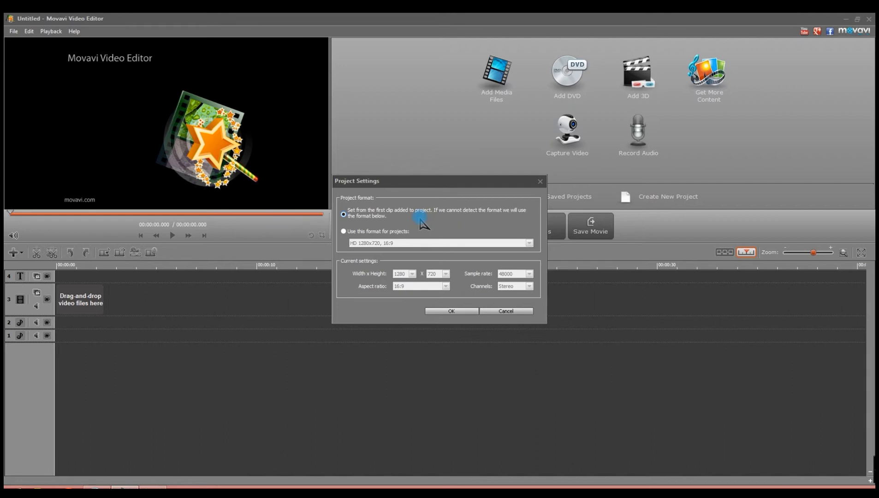
left_click(387, 230)
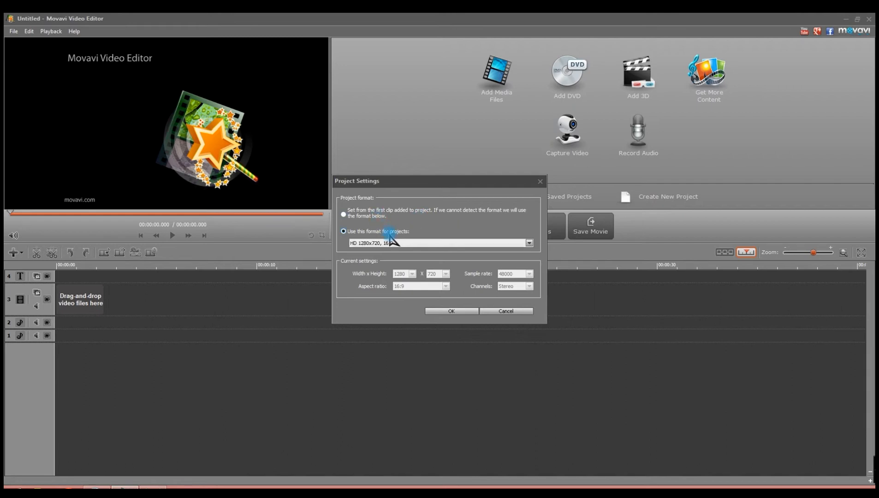
left_click(395, 243)
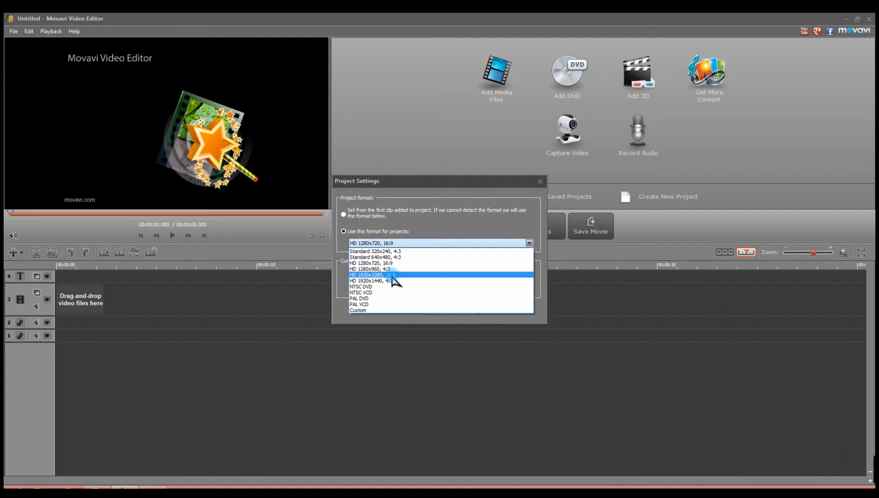
left_click(344, 216)
left_click(344, 215)
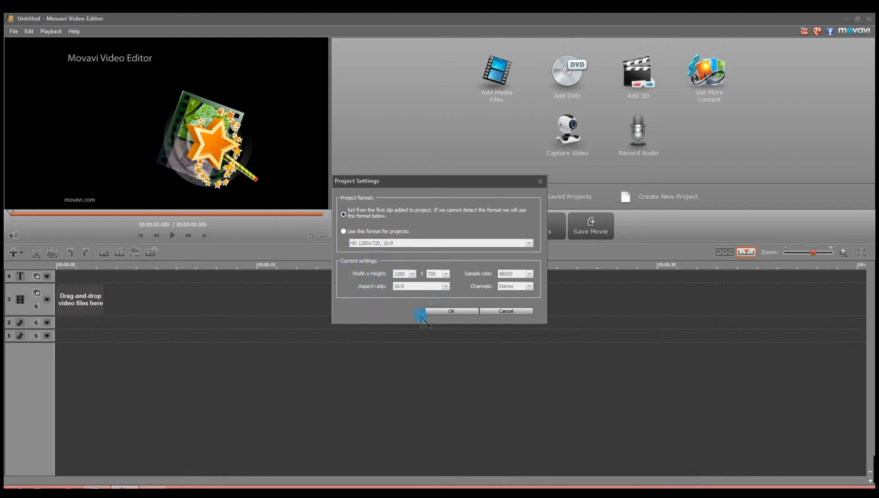
left_click(443, 311)
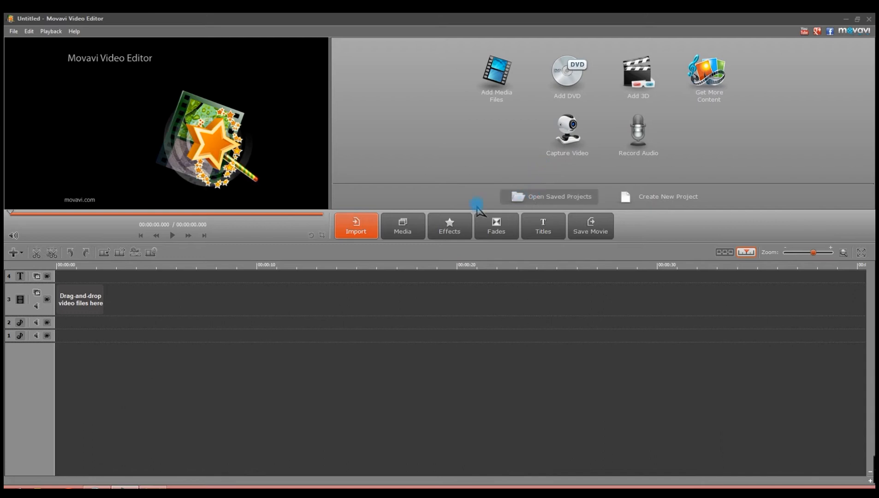
Step: Import the screen-capture audio and video files and Untitled.mp4 from the Movavi Library folder into the project's media
left_click(412, 228)
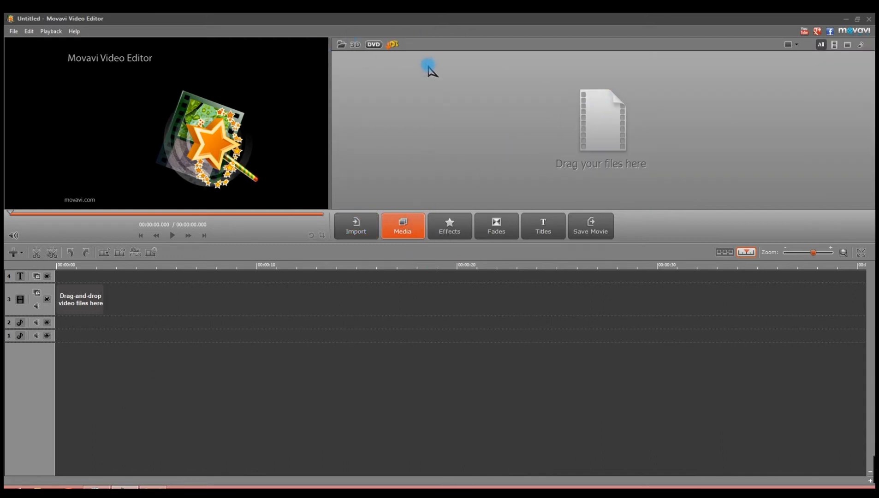
left_click(341, 45)
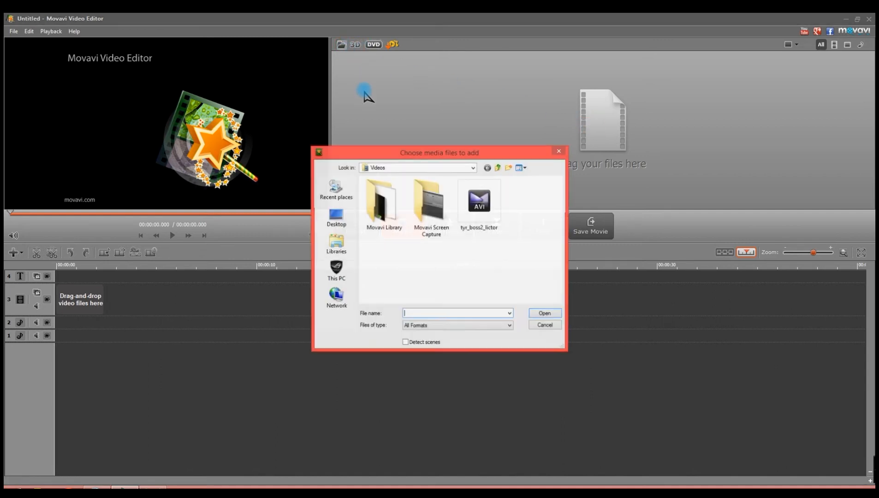
double_click(392, 210)
double_click(475, 211)
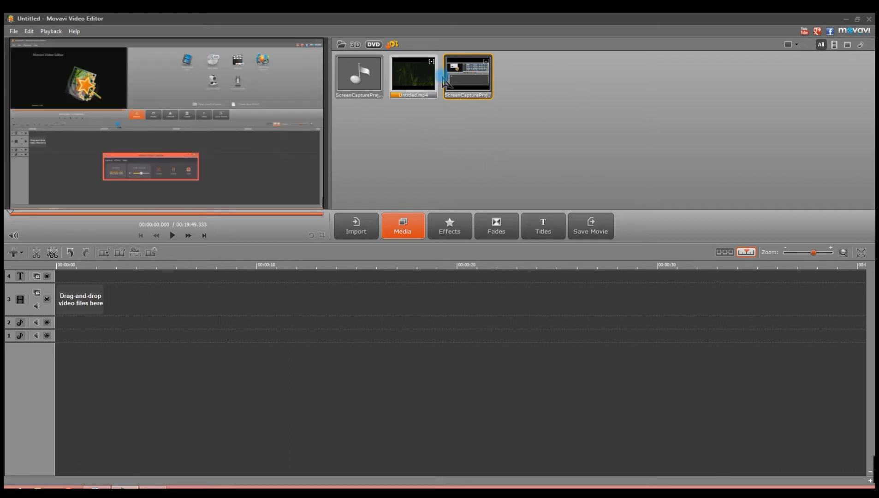
Step: Add ScreenCaptureProject1.mp4 at the start of the video track, accept the adjusted project settings and preview the clip's beginning
left_click_drag(480, 71, 74, 299)
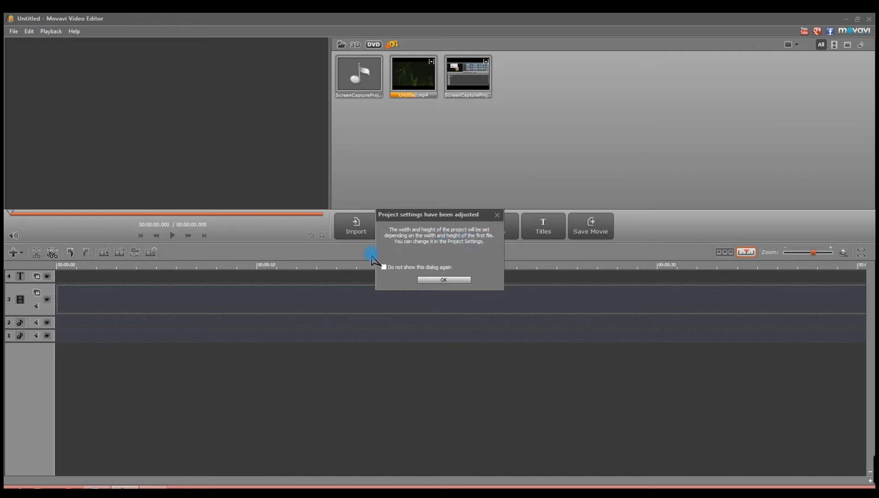
left_click(430, 279)
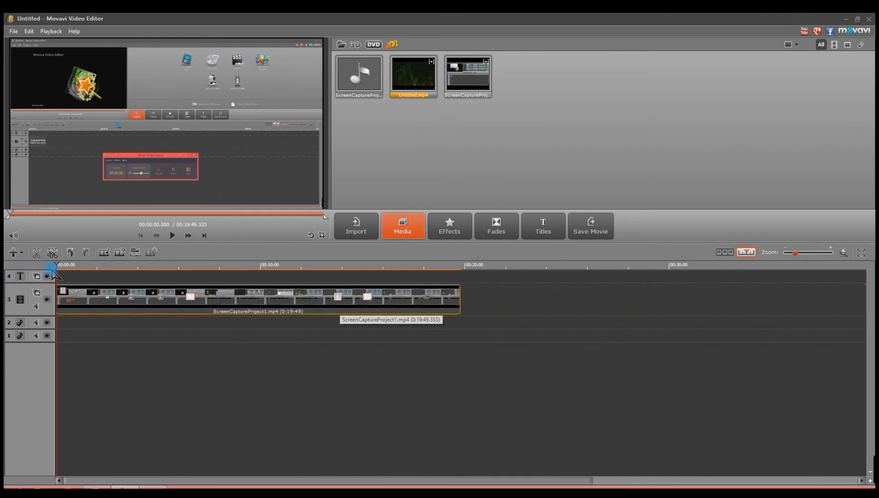
left_click_drag(57, 265, 55, 300)
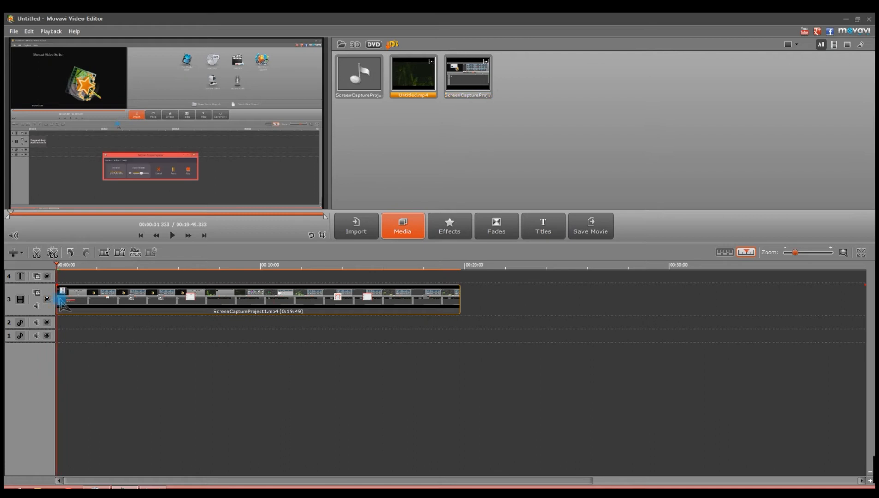
left_click(174, 236)
Step: Place ScreenCaptureProject1.wav on the audio track directly below the video, and delete it from the timeline again
left_click_drag(354, 95, 70, 328)
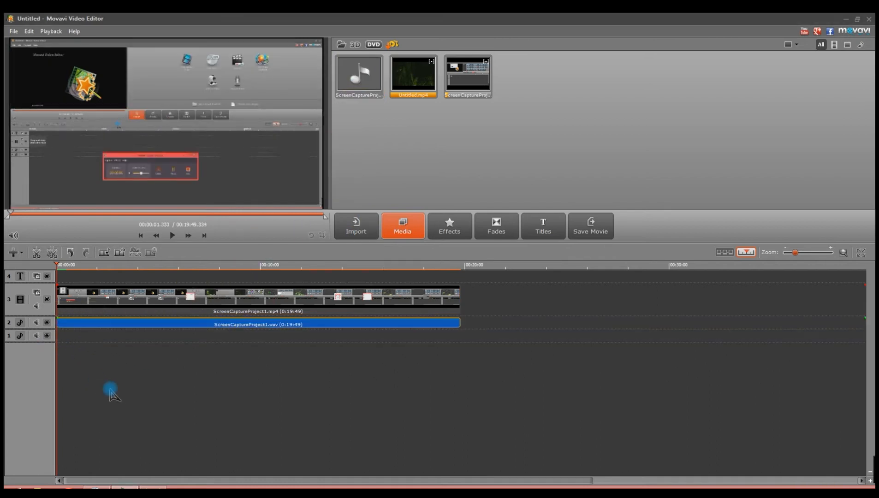
left_click(141, 327)
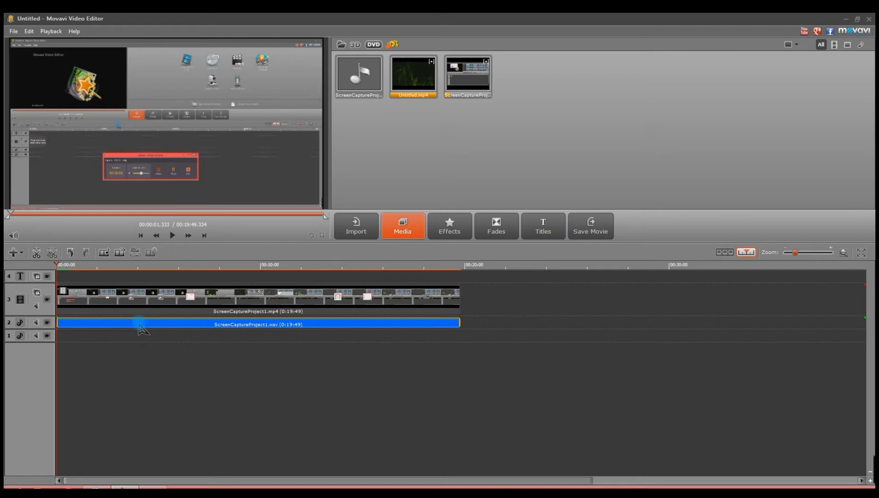
key("Delete")
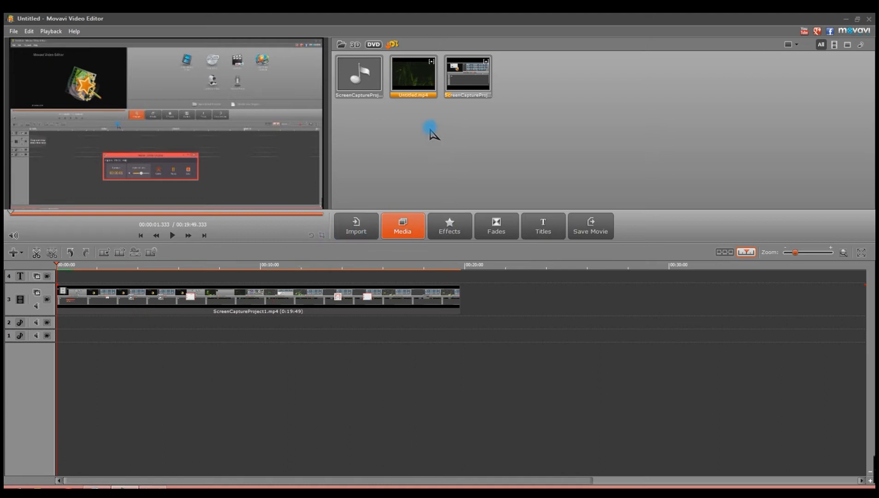
Step: Split the ScreenCaptureProject1.mp4 clip at about 00:04:14 on the timeline
left_click_drag(69, 267, 142, 258)
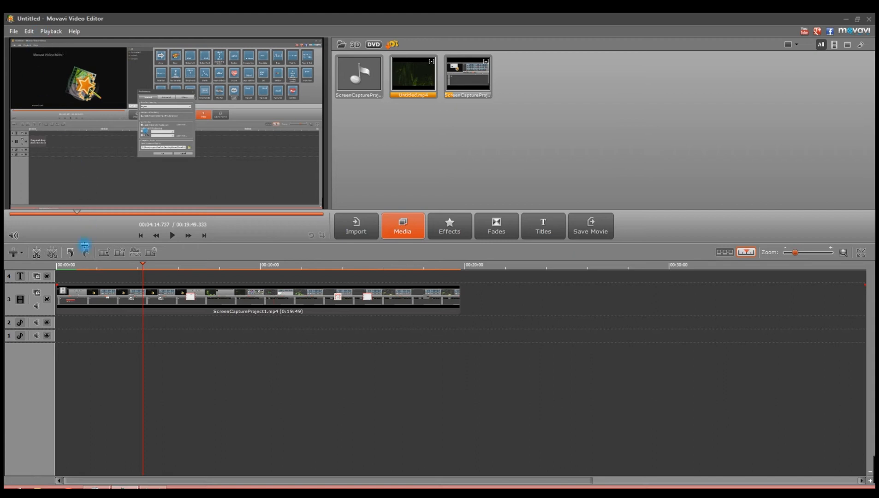
left_click(19, 255)
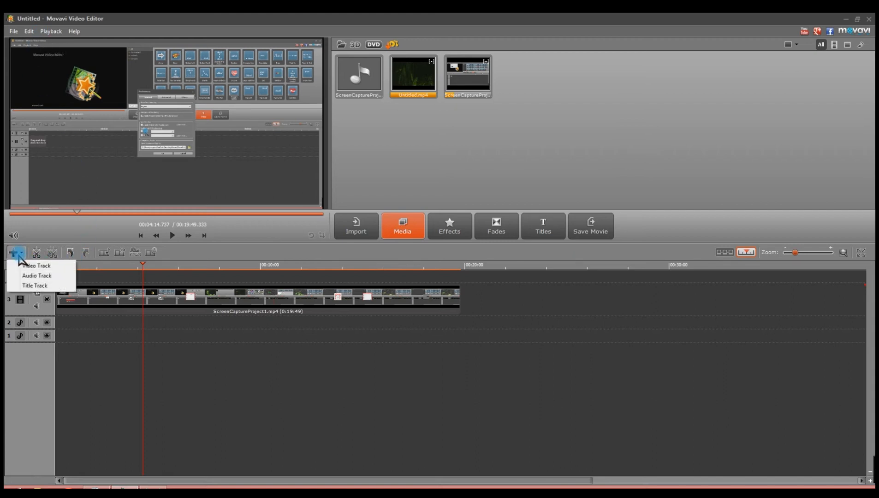
left_click(35, 285)
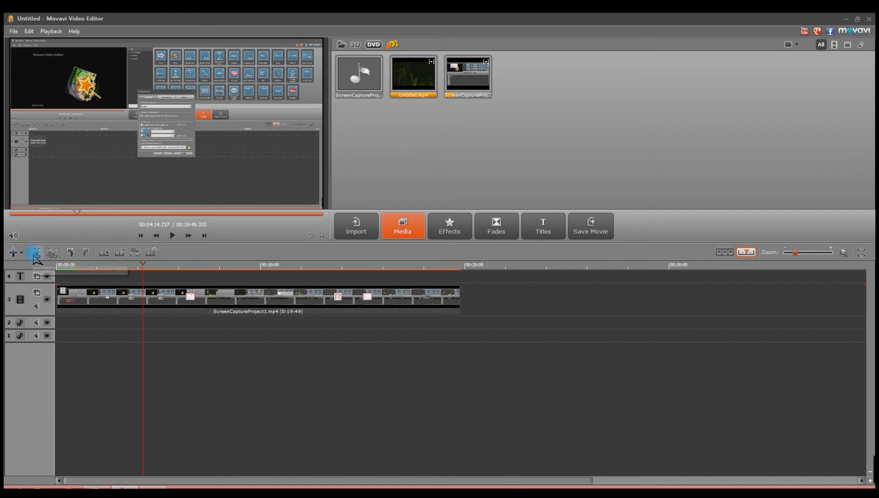
left_click(34, 253)
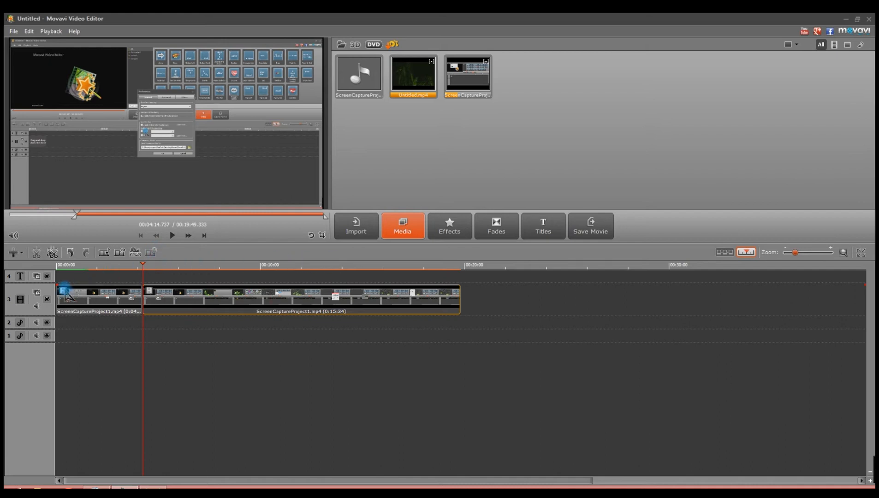
Step: Add an extra video track and an extra audio track to the timeline
left_click(21, 253)
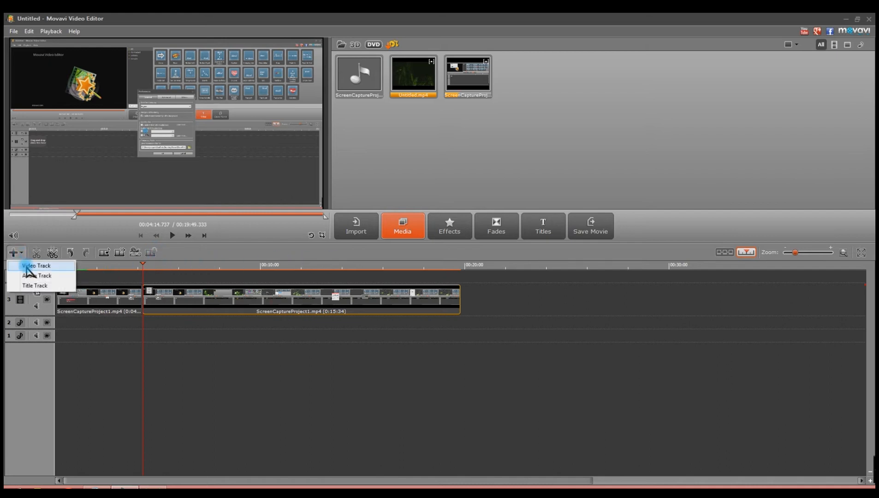
left_click(27, 264)
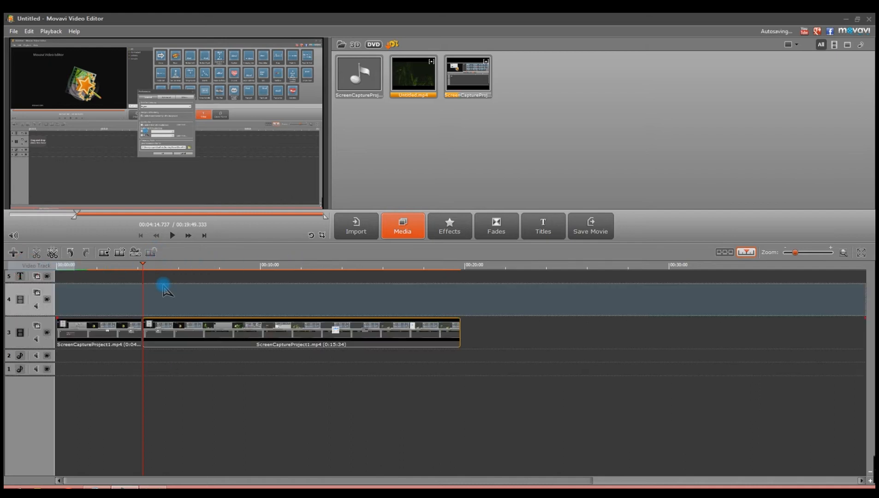
left_click(15, 253)
left_click(30, 277)
left_click(209, 311)
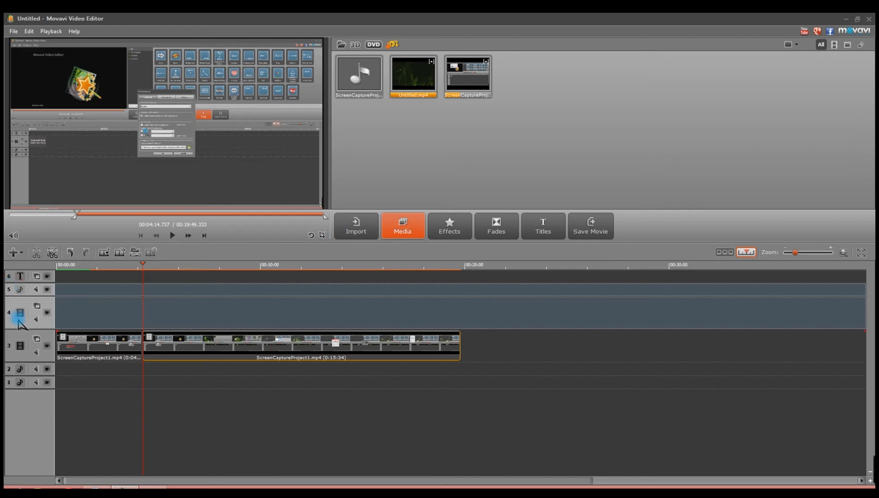
Step: Move the title track down between the two lowest audio tracks, and look briefly at the storyboard view before returning to the timeline
left_click_drag(26, 277, 31, 369)
left_click(85, 412)
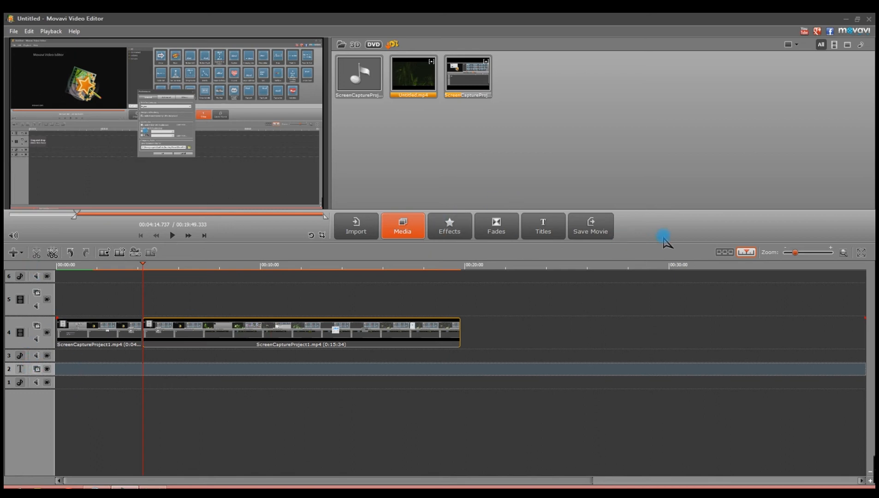
left_click(728, 253)
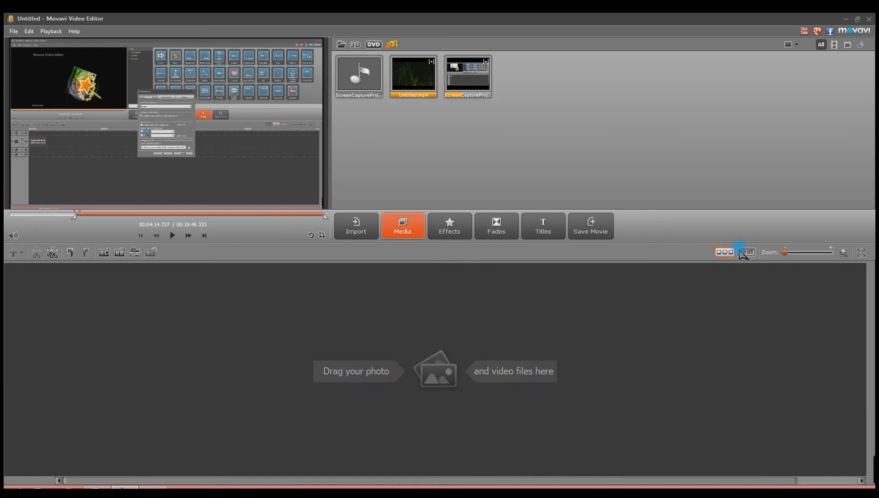
left_click(744, 252)
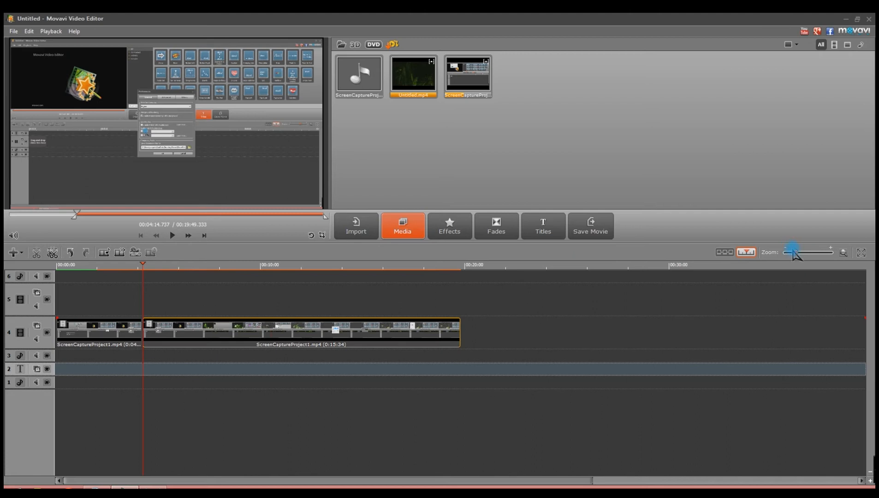
Step: Zoom the timeline in to the 4 min scale, and view it enlarged to the whole window before restoring the normal layout
mouse_move(795, 255)
left_mouse_down()
mouse_move(818, 253)
mouse_move(778, 257)
mouse_move(802, 256)
left_mouse_up()
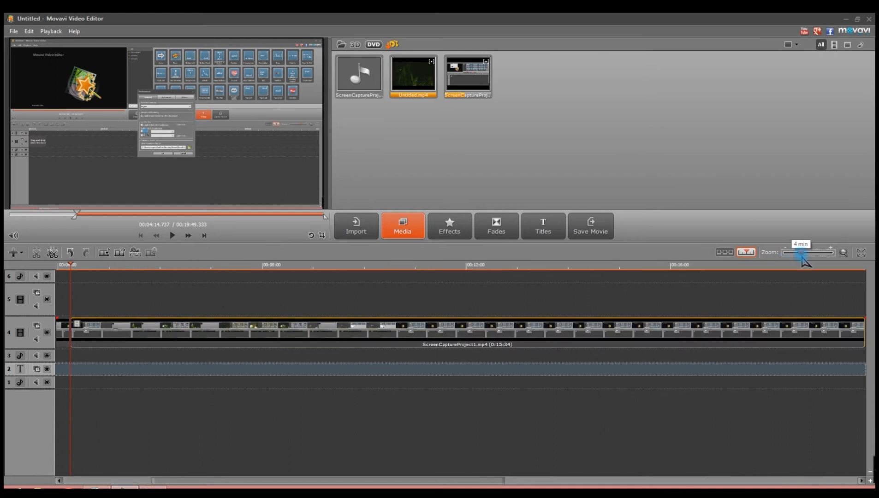
left_click(858, 253)
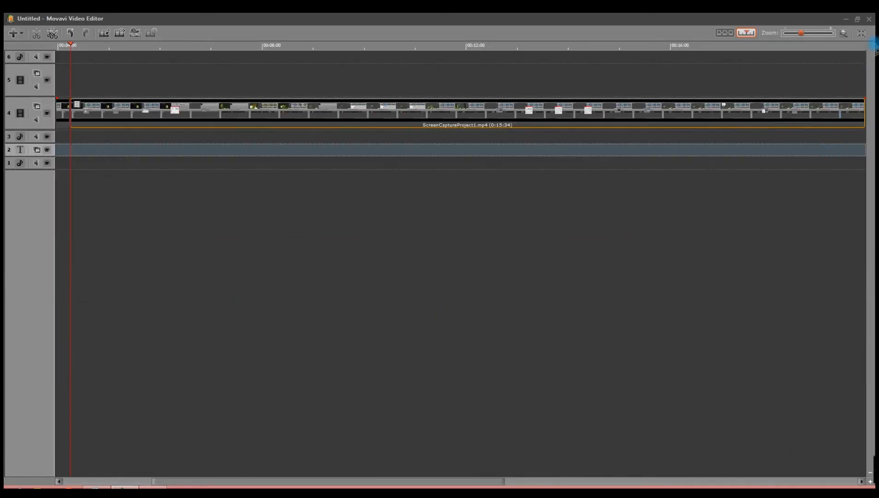
left_click(861, 33)
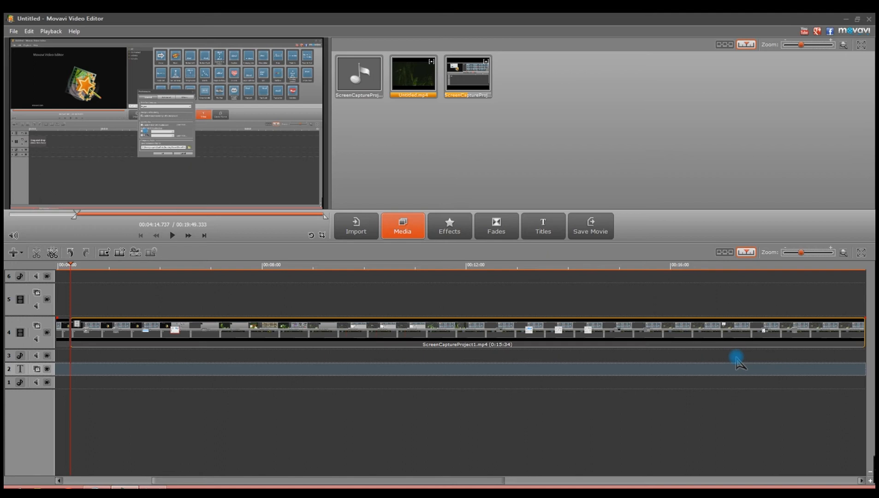
Step: Look at the icon size and details view options for the media bin without changing the view
left_click(801, 45)
mouse_move(801, 45)
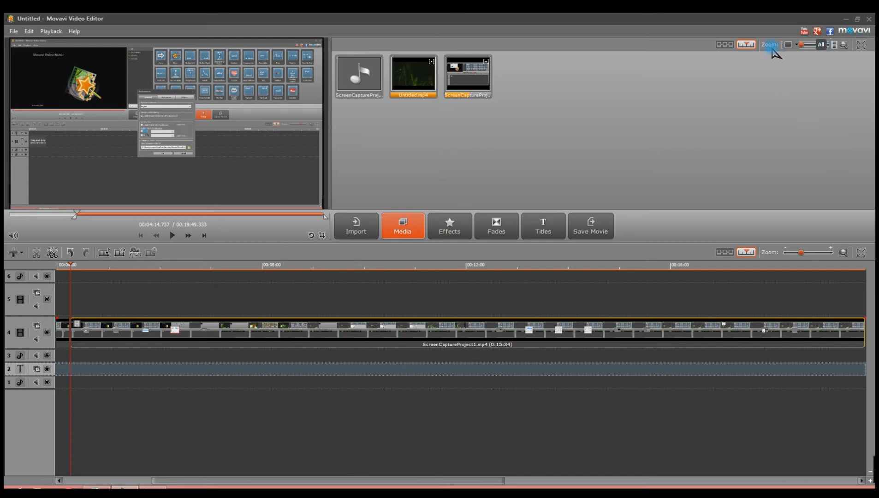
left_click(790, 45)
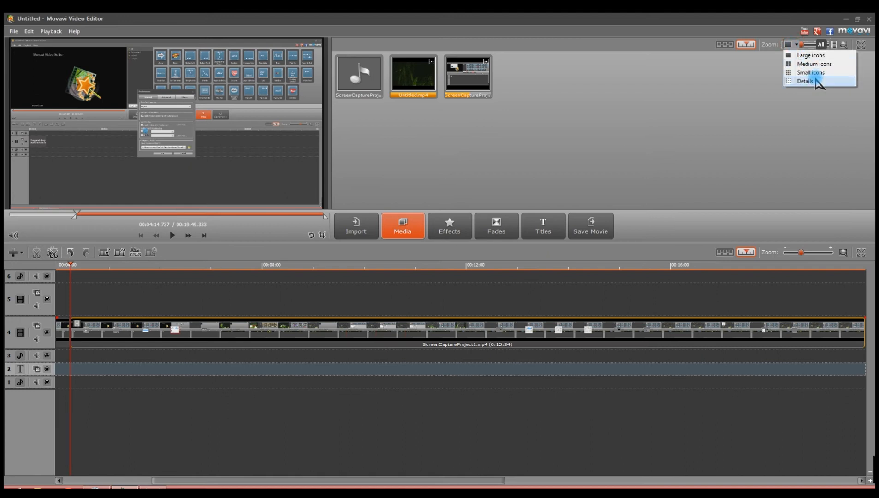
left_click(759, 29)
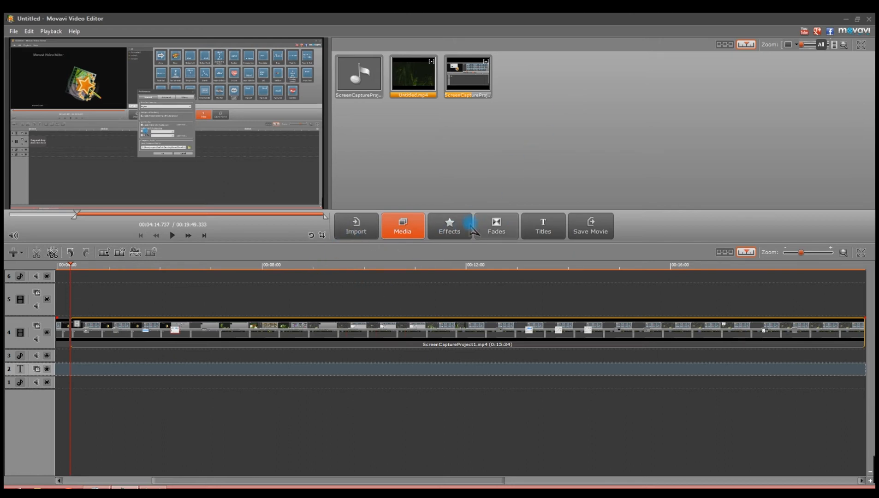
Step: Apply the Camera Shake effect to the second ScreenCaptureProject1.mp4 clip on the timeline
left_click(443, 230)
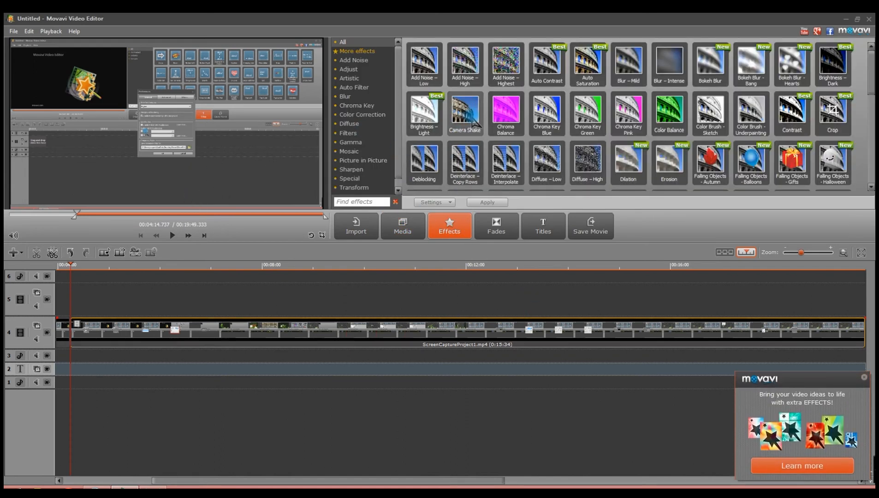
left_click_drag(474, 124, 235, 343)
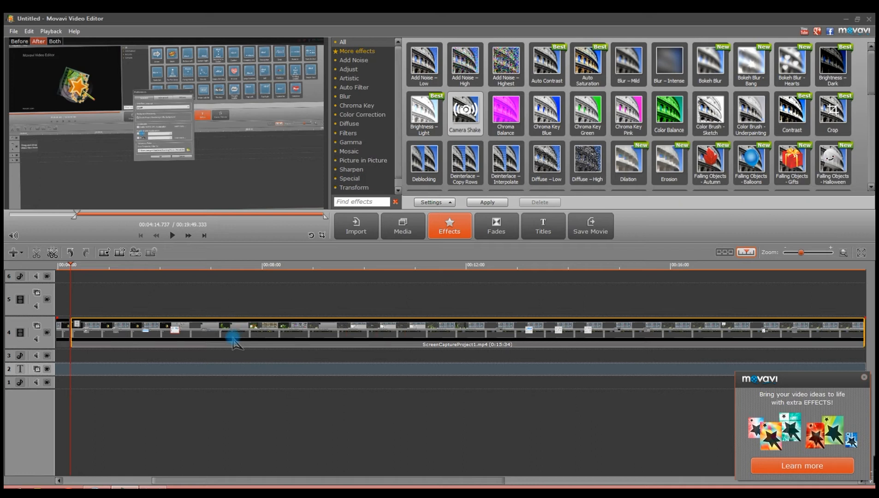
left_click_drag(469, 125, 123, 320)
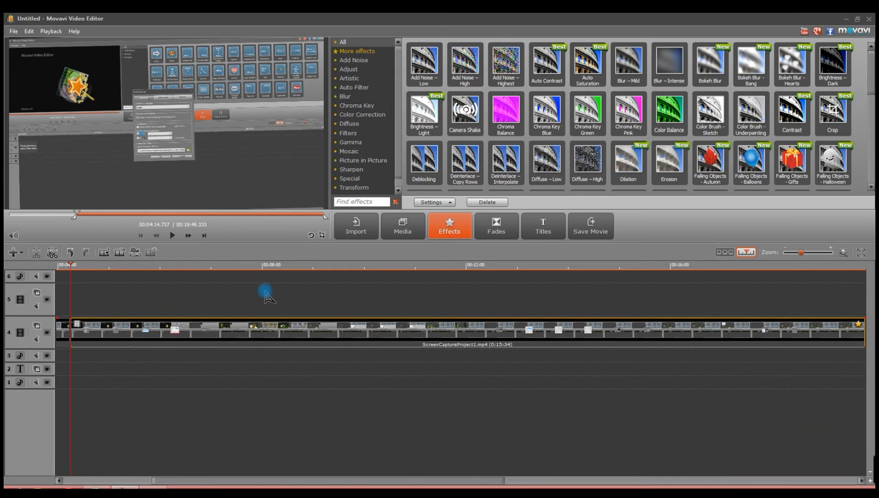
Step: Add the Barn Door – Corners fade between the two ScreenCaptureProject1.mp4 clips, and play back the transition
left_click(489, 227)
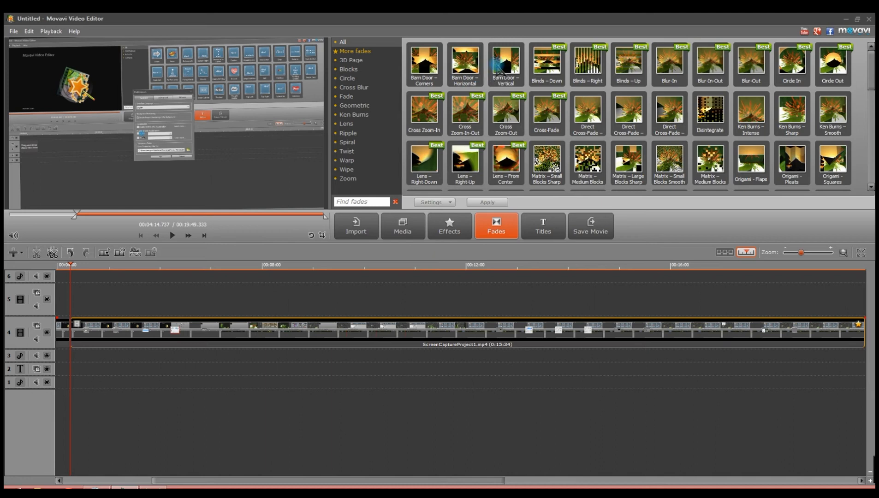
left_click_drag(423, 65, 84, 331)
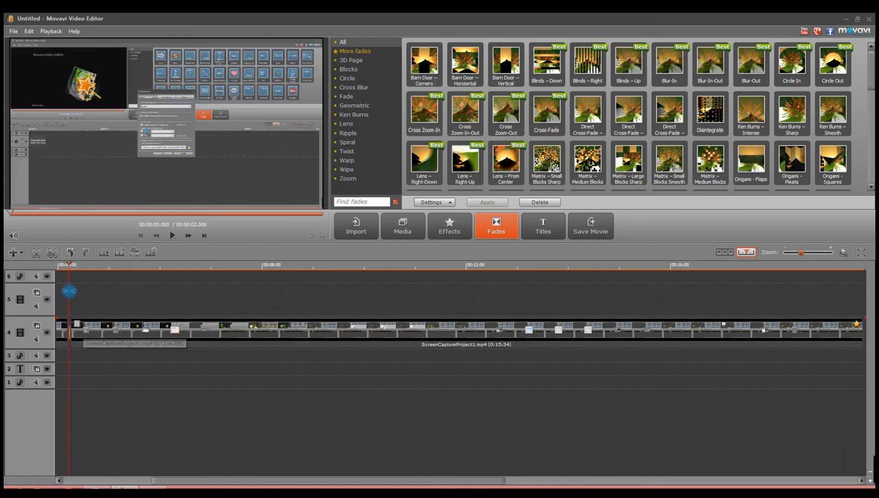
mouse_move(67, 278)
left_mouse_down()
mouse_move(59, 284)
mouse_move(77, 275)
left_mouse_up()
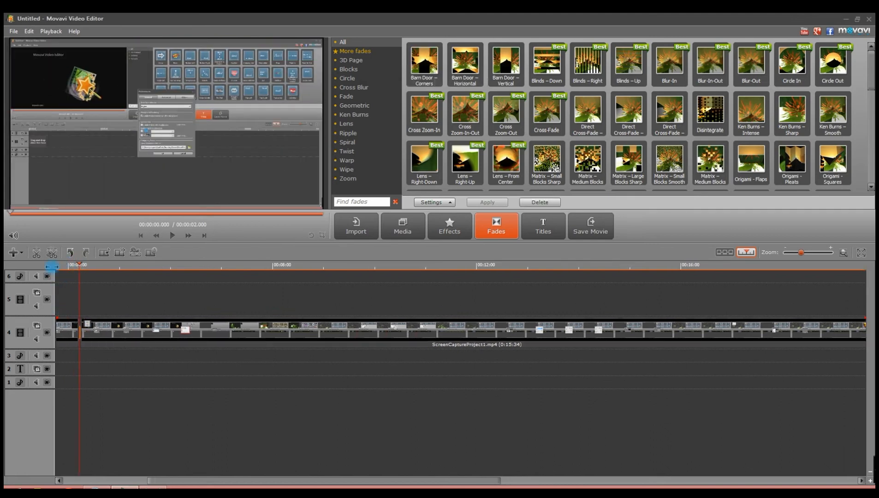
key("space")
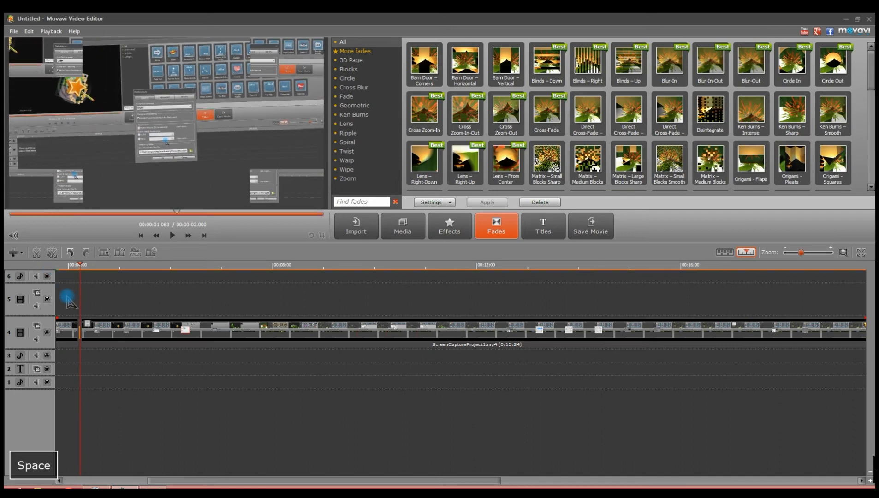
left_click(75, 265)
key("space")
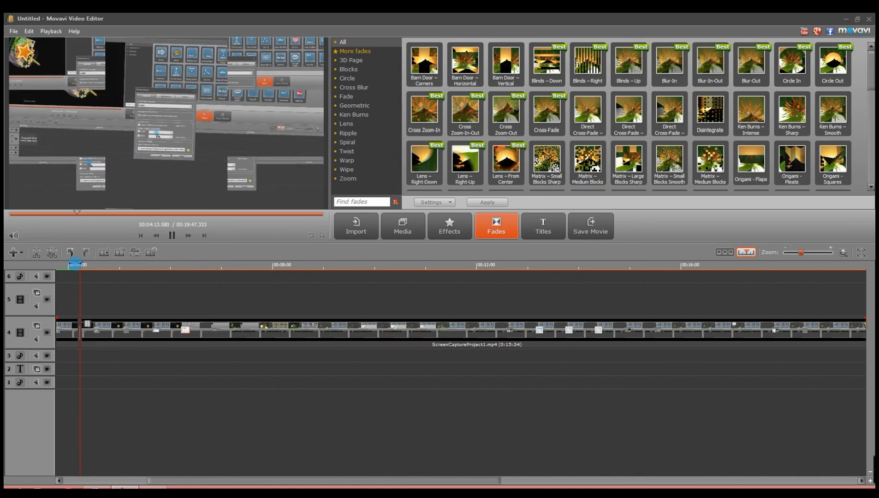
key("space")
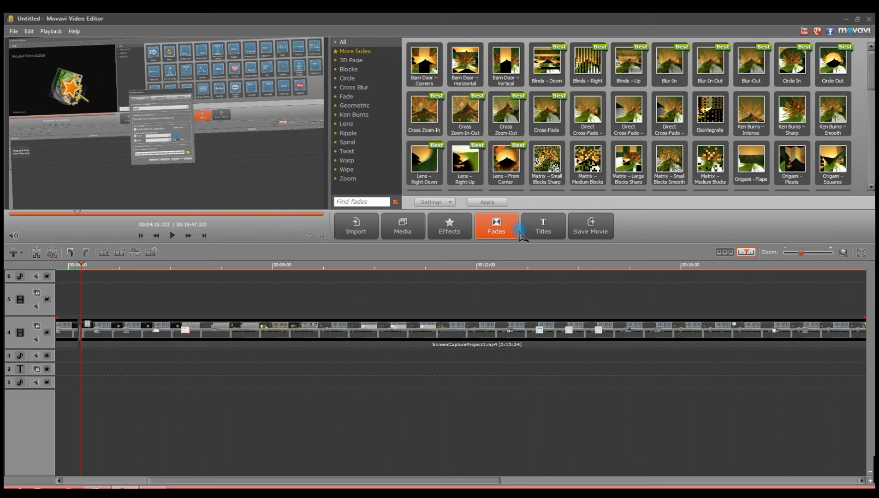
Step: Preview the Flying Words title and place it on the upper video track above the start of the second clip
left_click(539, 233)
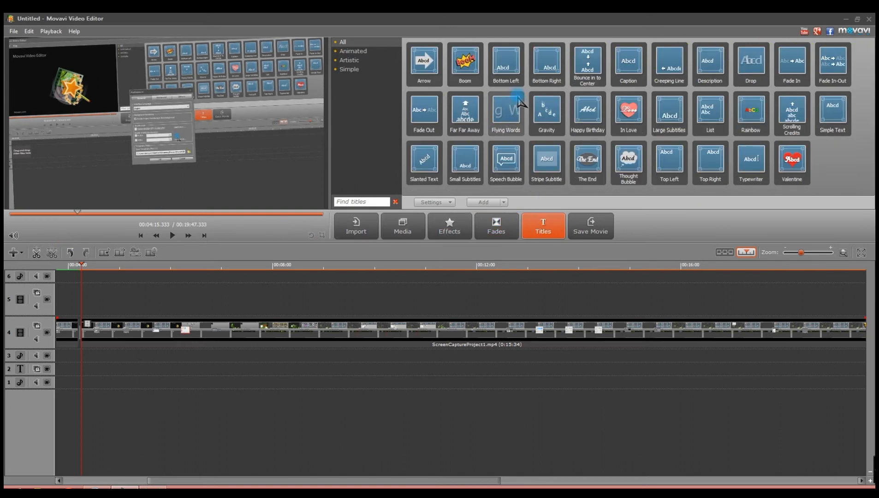
left_click(505, 116)
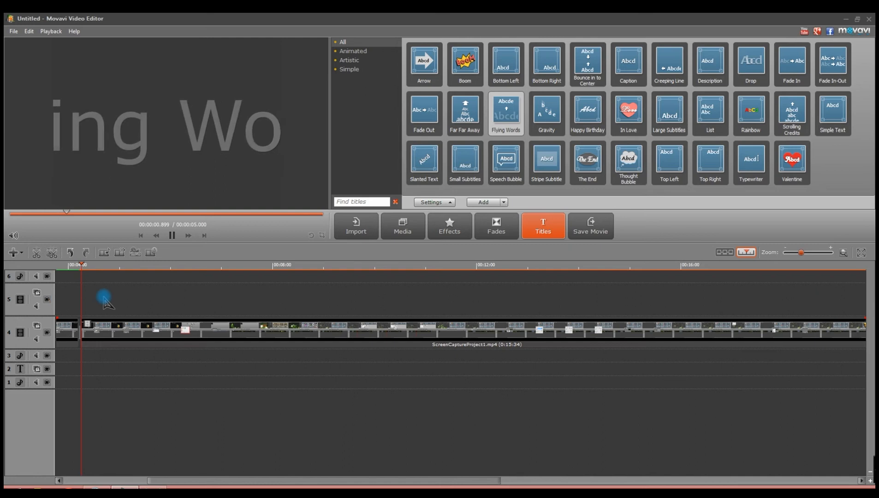
left_click(513, 113)
left_click_drag(512, 113, 89, 298)
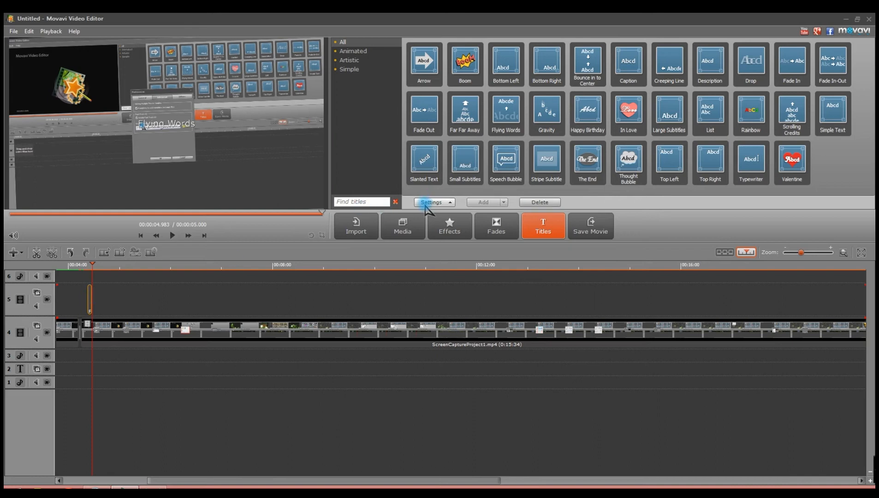
Step: Enlarge the Flying Words title to font size 107 in the preview, and move it down and to the left
left_click(429, 202)
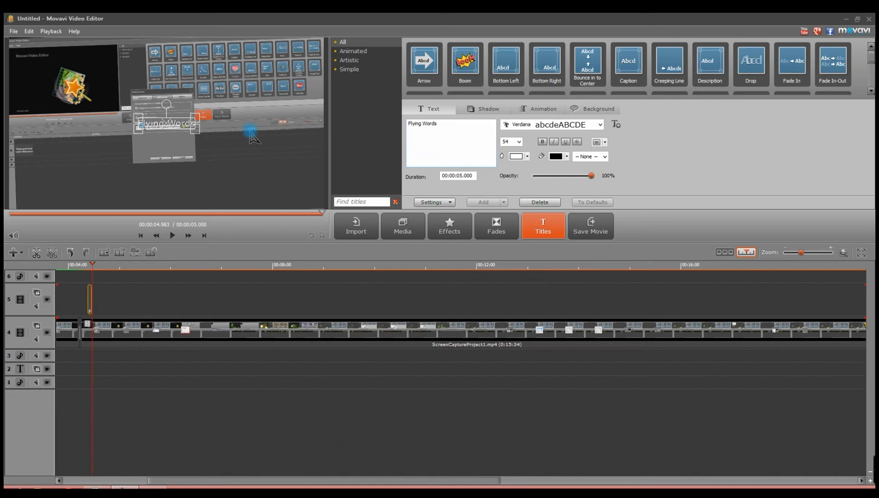
left_click_drag(193, 121, 244, 102)
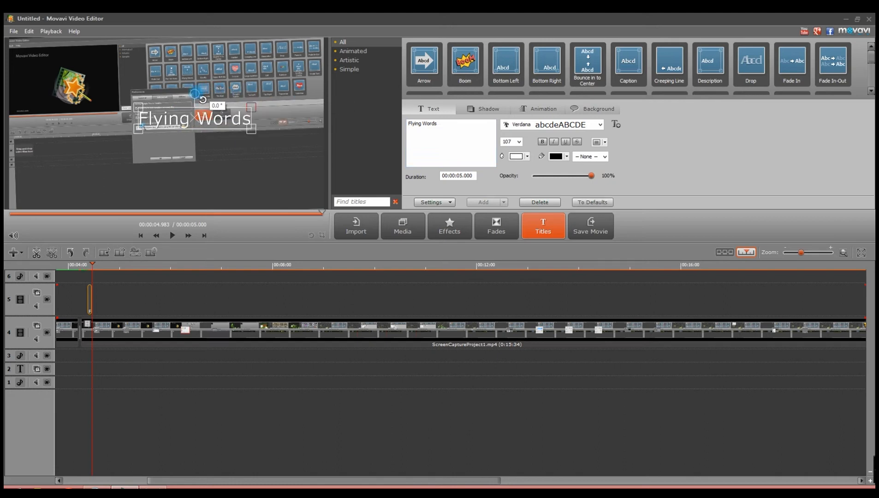
left_click_drag(178, 131, 131, 152)
Step: Review the title's shadow settings, and set its Flying Words animation speed to 0.50x
left_click(477, 109)
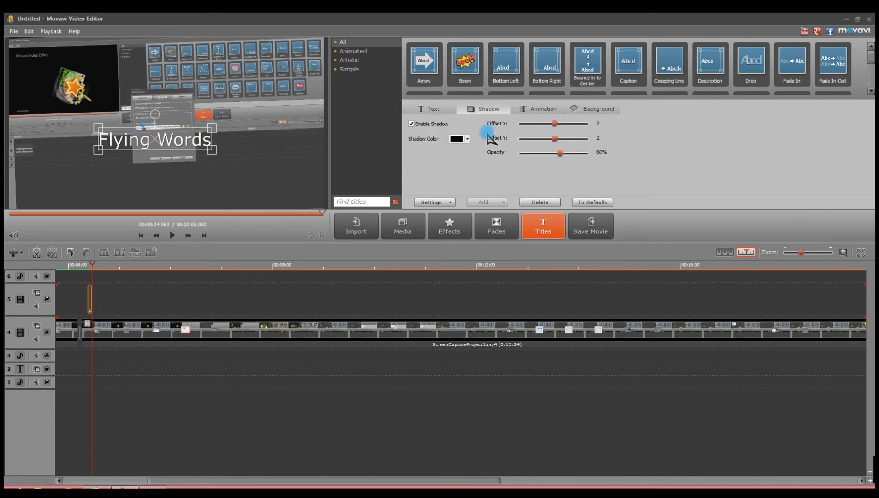
left_click(526, 110)
left_click_drag(506, 138, 448, 137)
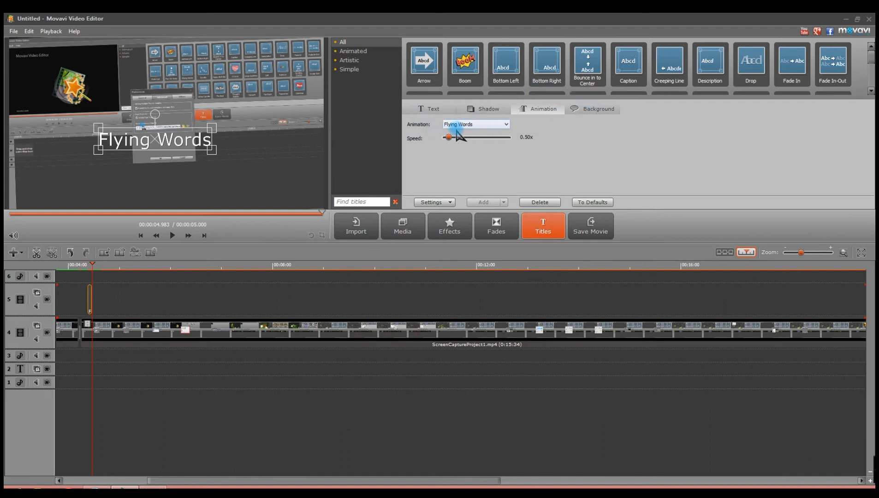
Step: Give the title a thought-bubble background at 500% size, and shrink the title in the preview
left_click(594, 109)
left_click(442, 147)
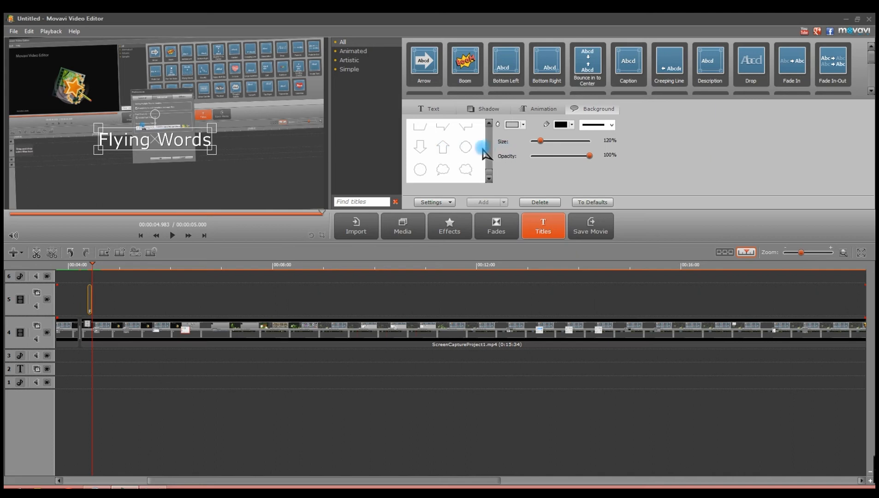
left_click(443, 169)
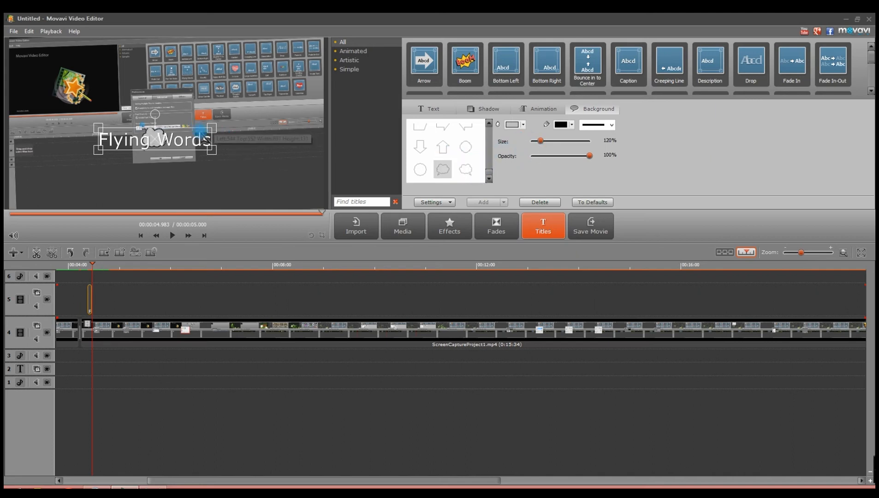
mouse_move(155, 144)
left_mouse_down()
mouse_move(168, 137)
mouse_move(161, 134)
left_mouse_up()
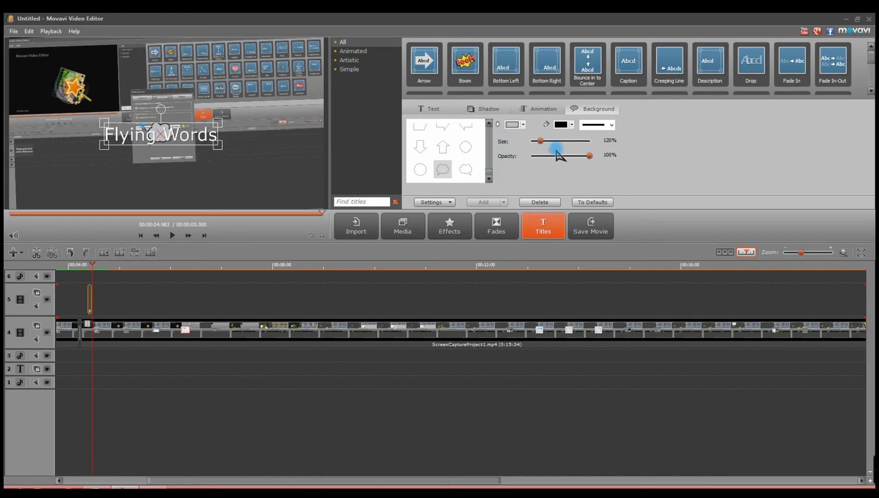
left_click_drag(539, 141, 607, 143)
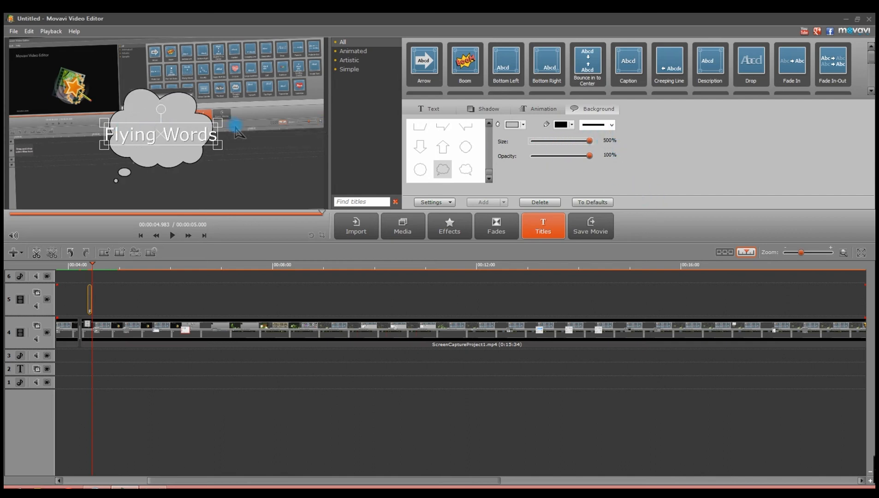
left_click_drag(223, 128, 157, 147)
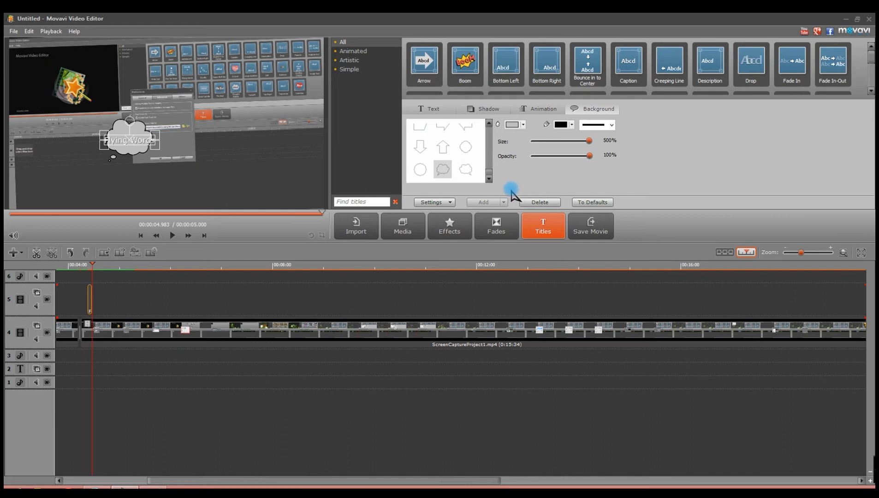
Step: Start saving the project as a video file with the General Video output format and the H.264 AVC Video preset
left_click(591, 231)
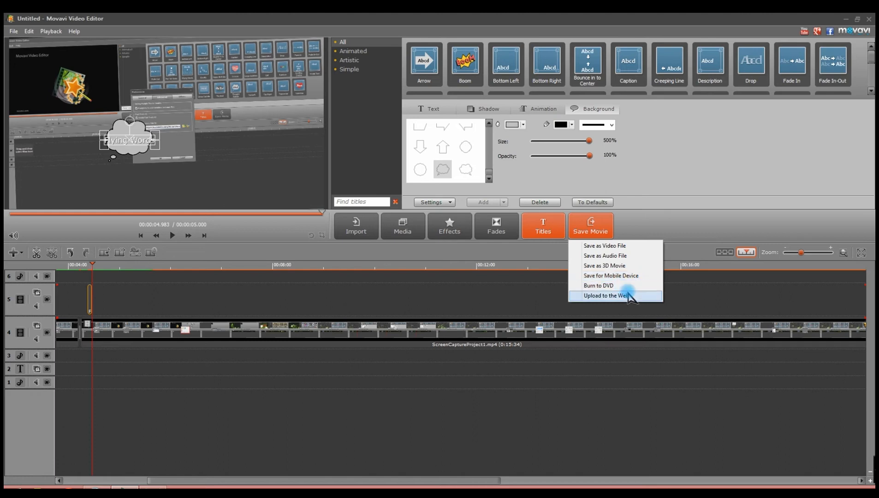
left_click(604, 248)
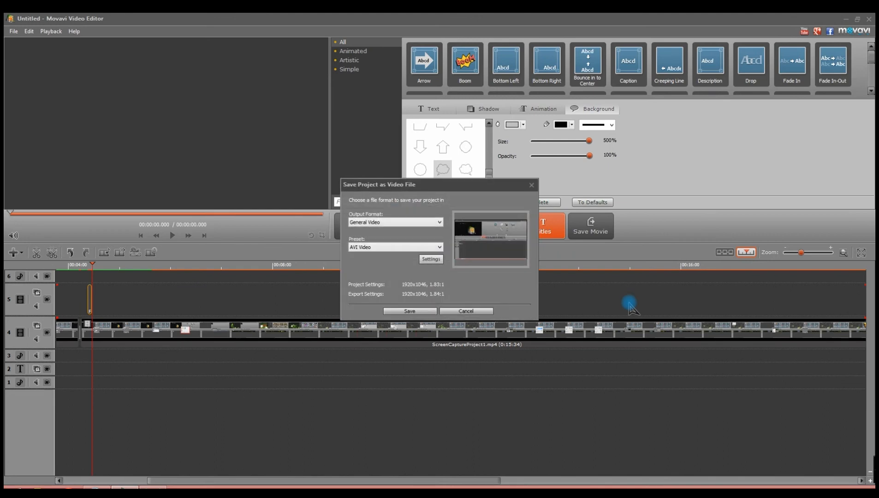
left_click(387, 222)
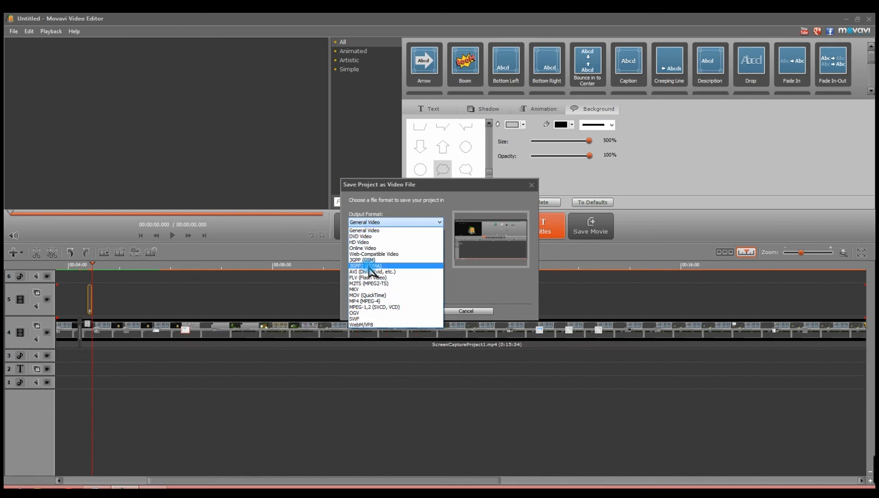
left_click(390, 229)
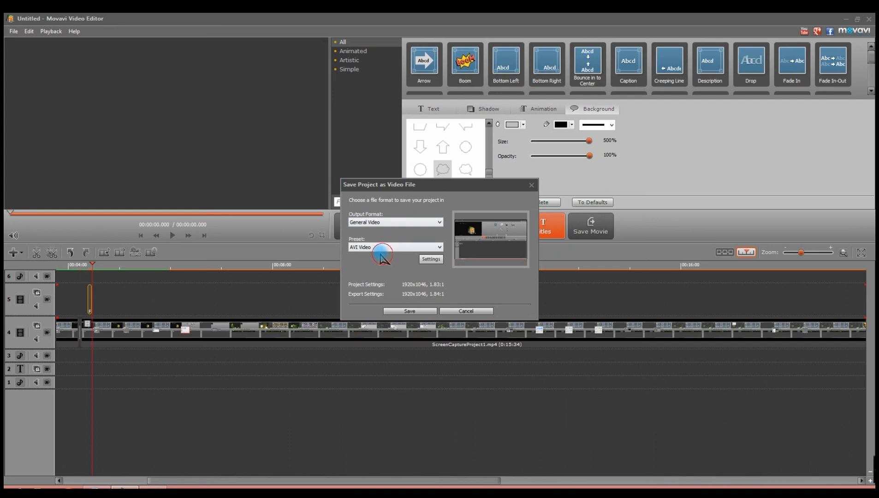
left_click(377, 248)
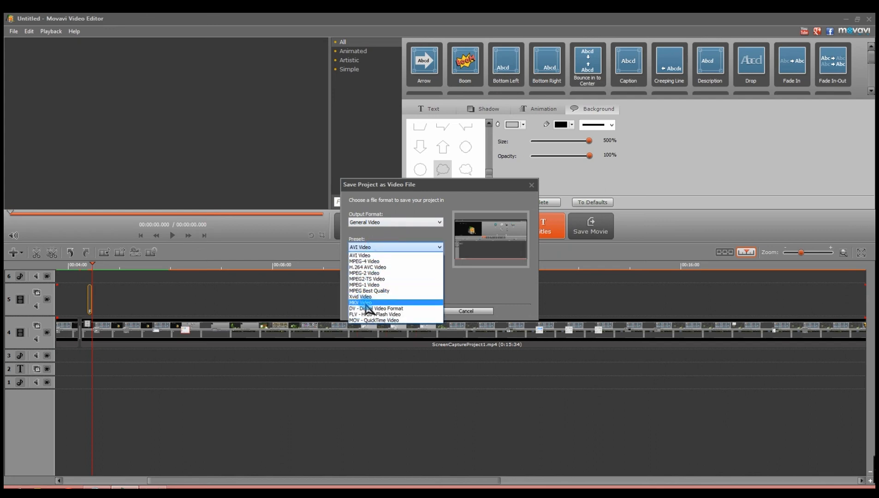
left_click(361, 270)
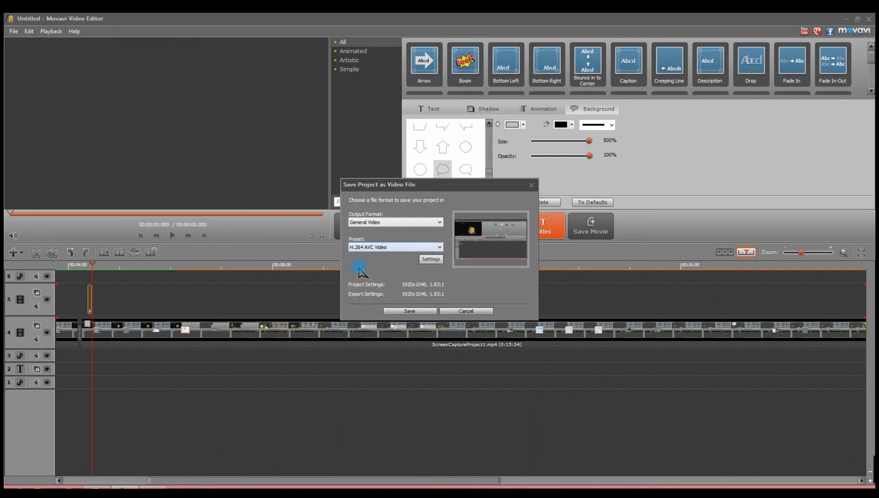
Step: In the MPEG4 export settings, keep the H.264 video format and set the resize quality to Normal (Fast)
left_click(432, 257)
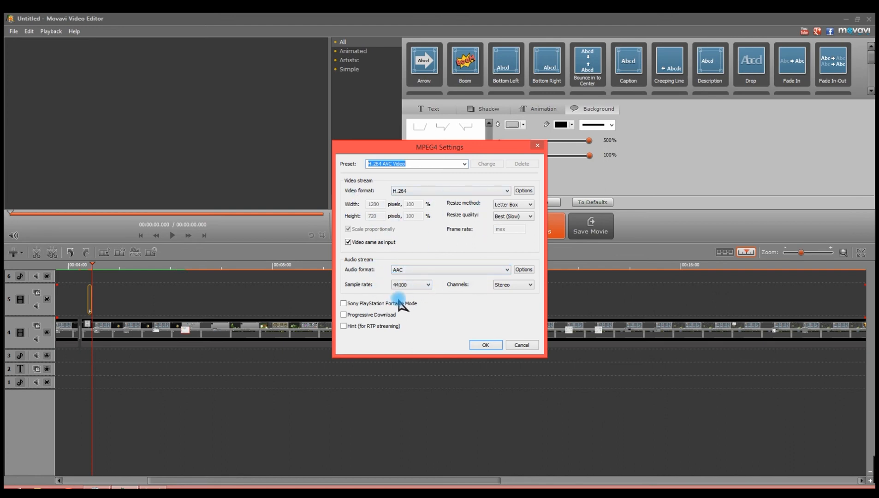
left_click(432, 190)
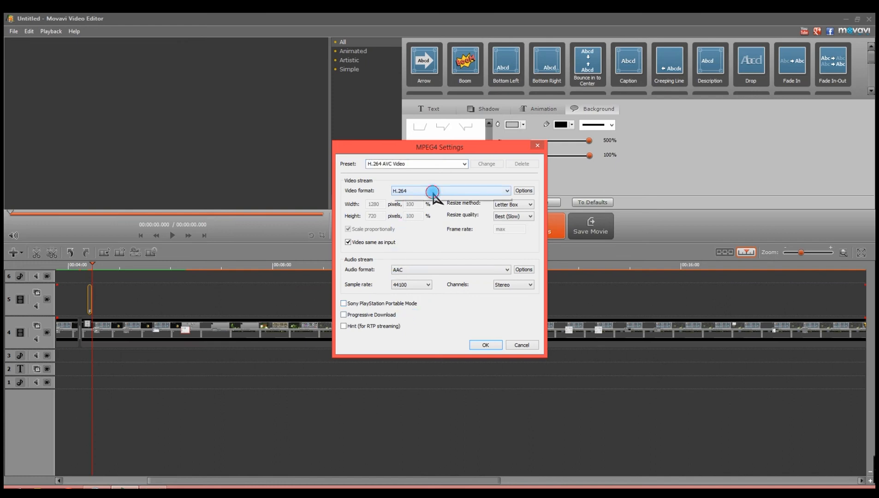
left_click(415, 234)
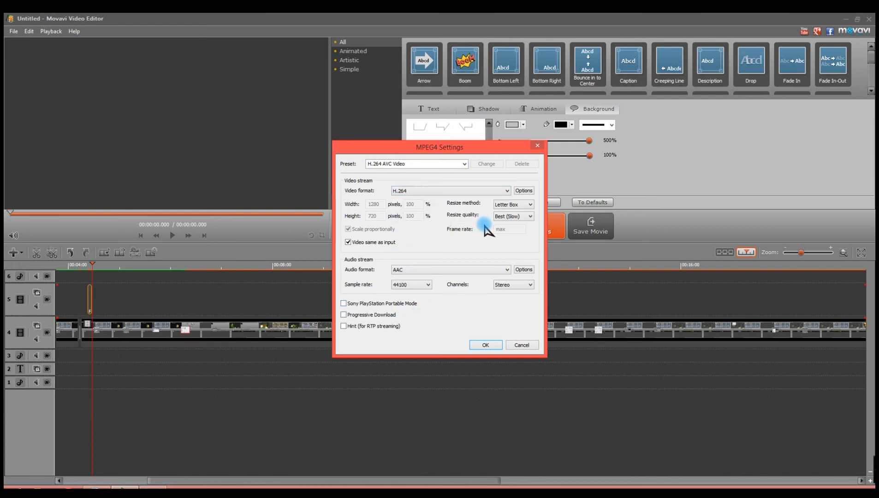
left_click(526, 217)
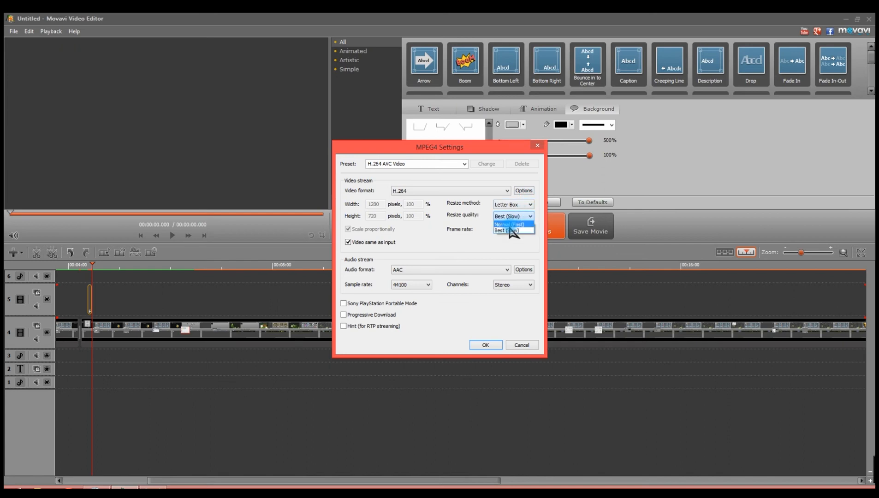
left_click(510, 225)
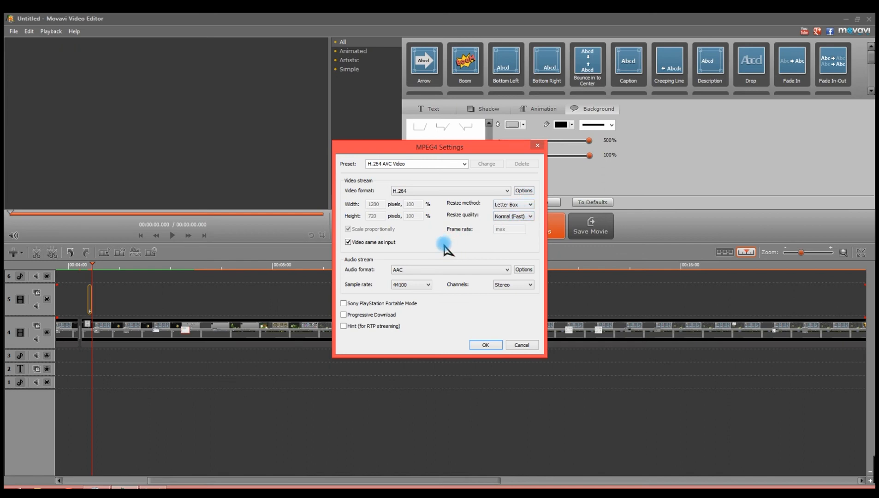
left_click(487, 345)
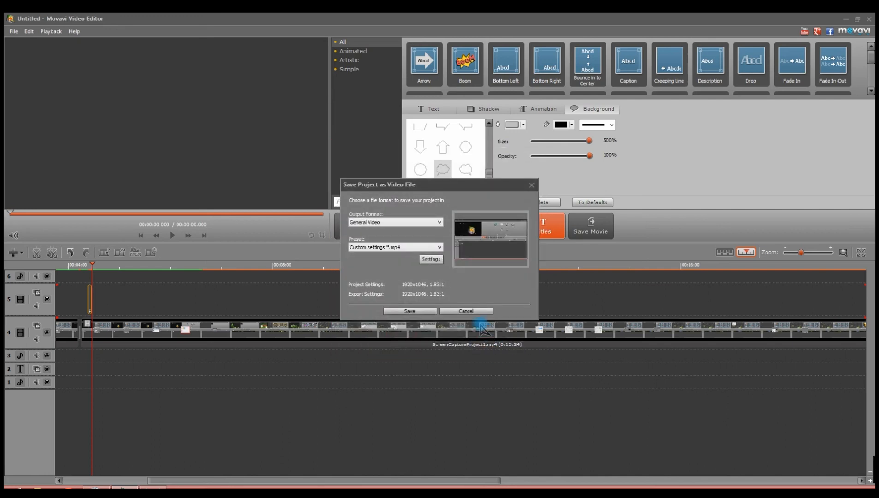
Step: Start exporting the video with the custom MP4 settings as nhhuiy in the Movavi Library folder, accepting the large file size
left_click(409, 312)
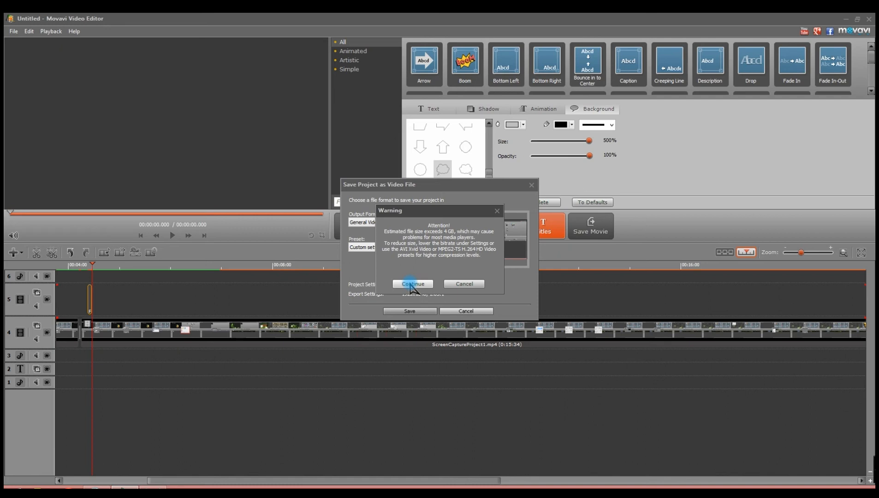
left_click(463, 284)
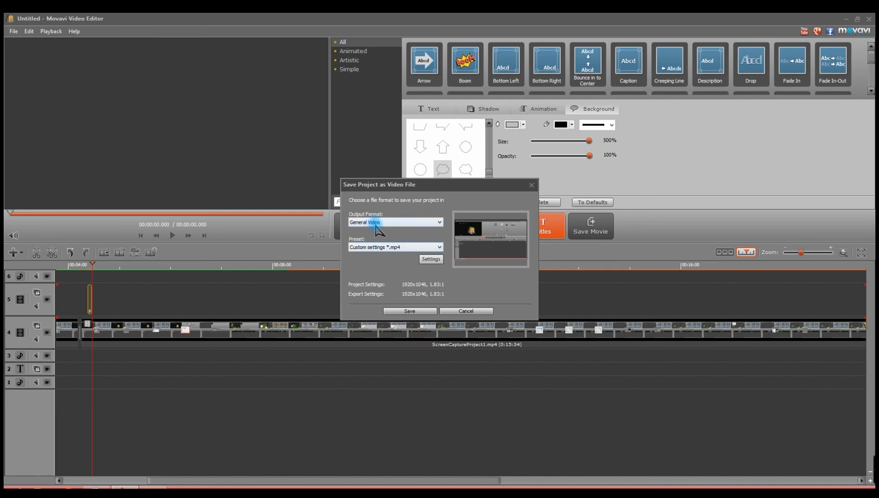
left_click(424, 311)
left_click(418, 283)
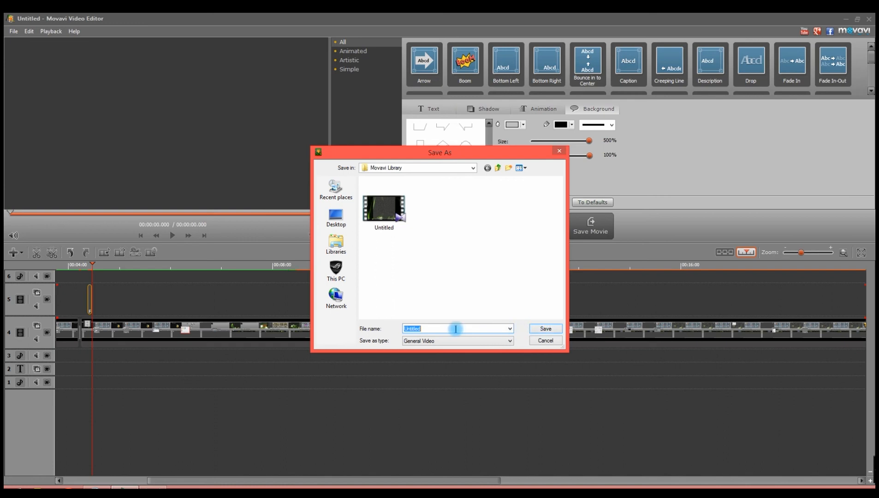
type("nhhuiy")
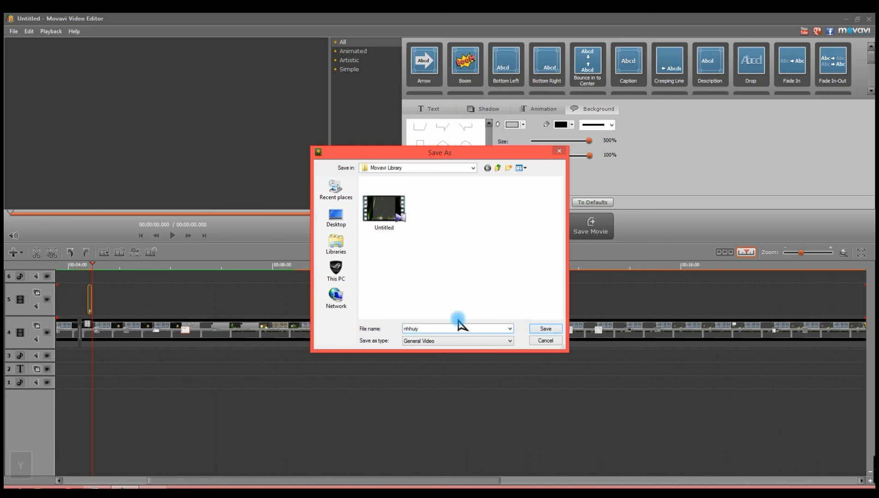
left_click(541, 328)
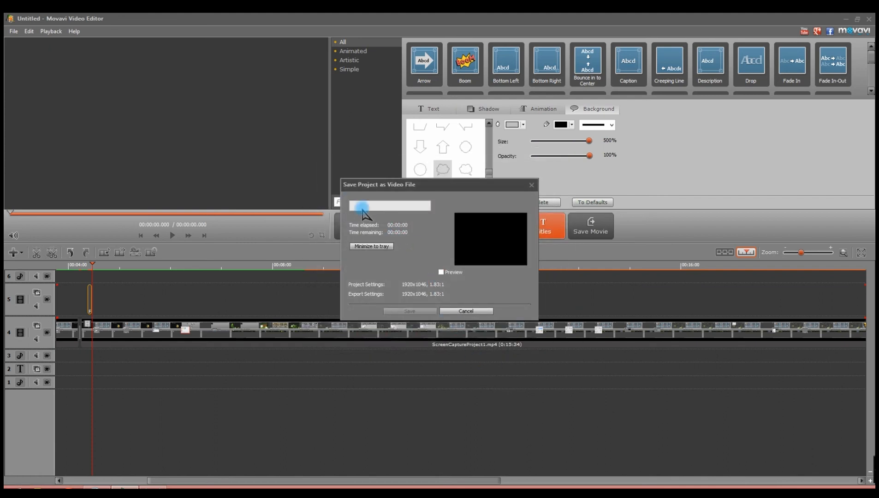
Step: Turn the rendering preview on and off again, and cancel the video export
left_click(442, 272)
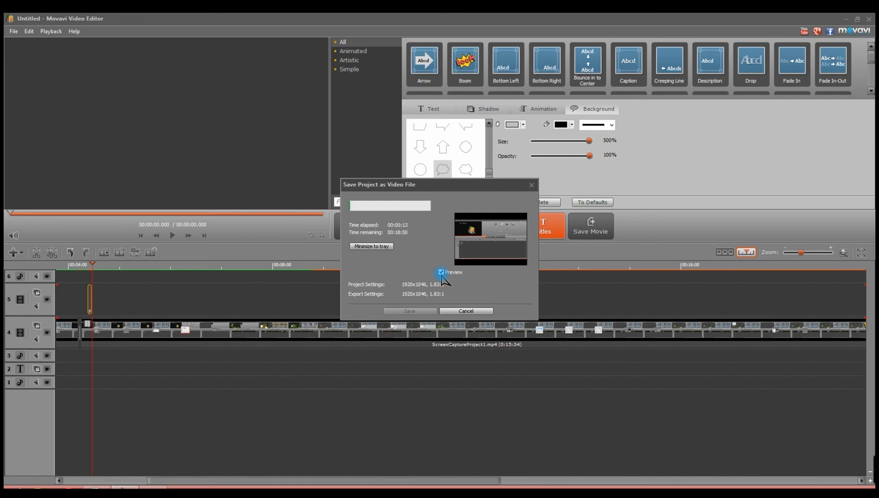
left_click(441, 272)
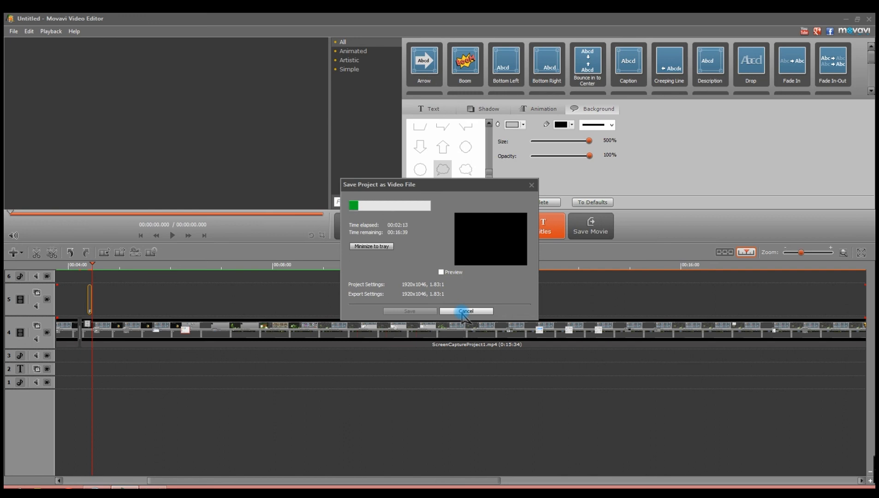
left_click(464, 311)
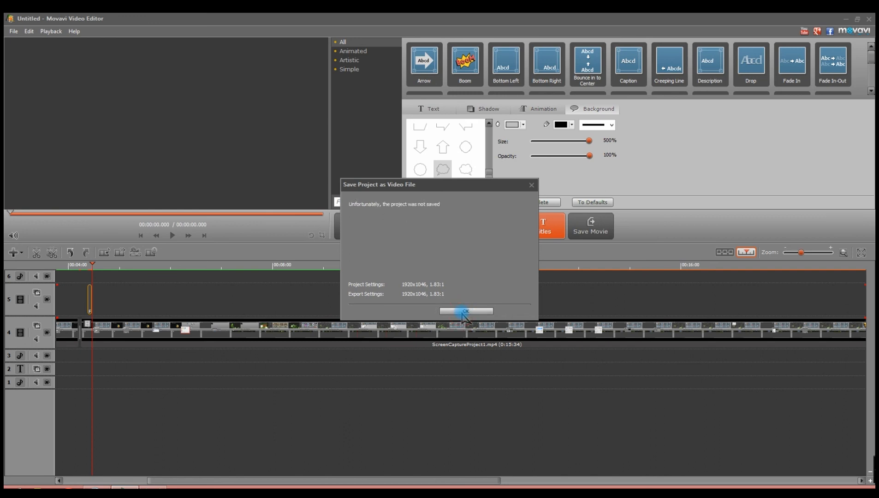
left_click(465, 311)
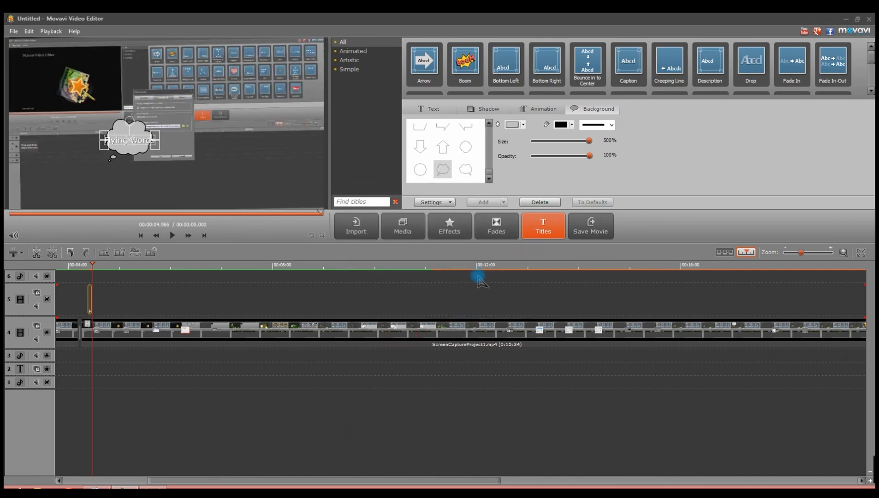
Step: Scrub the timeline to about 8:03 and back to about 1:31 to review the project footage
left_click(92, 265)
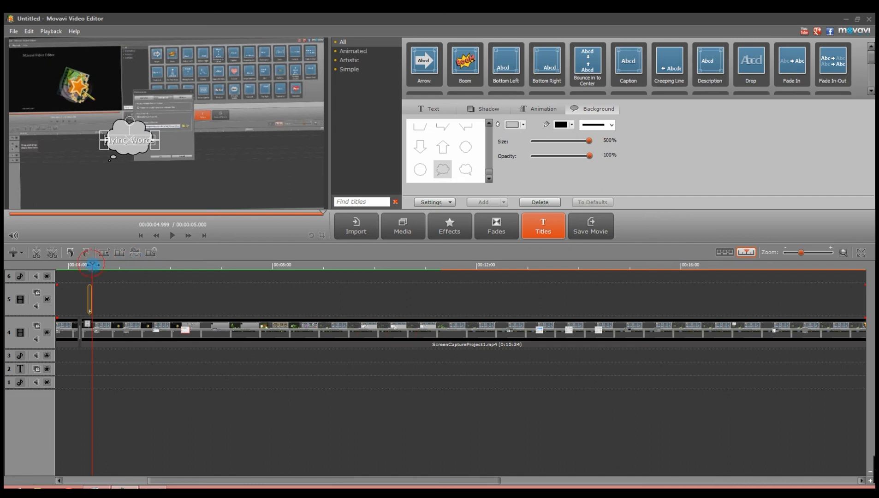
left_click(115, 266)
left_click_drag(103, 267, 211, 263)
left_click(275, 264)
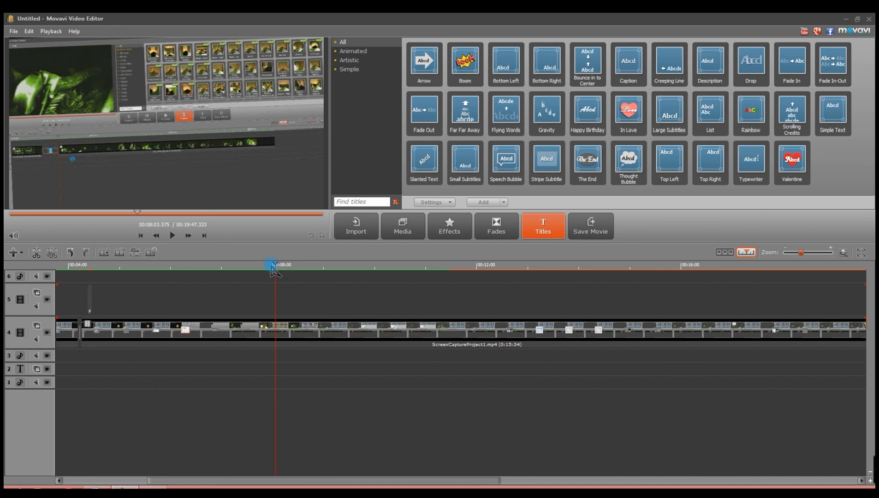
left_click(198, 278)
left_click_drag(191, 280, 12, 334)
Step: Browse the computer's folders and drives for a DVD source to import, and close the selection without adding one
left_click(346, 232)
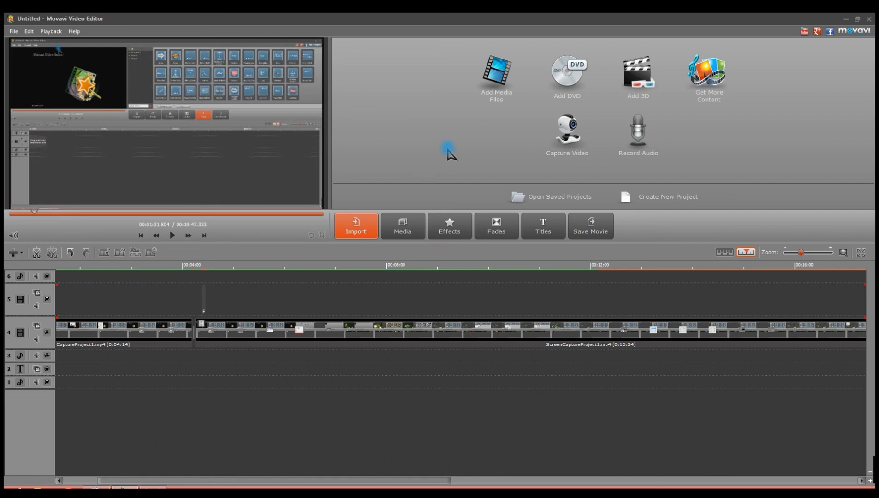
left_click(571, 86)
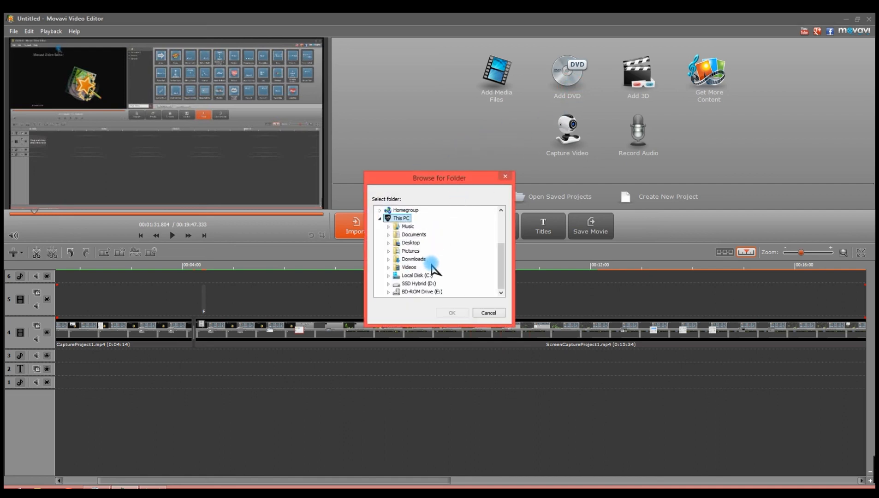
left_click(501, 264)
left_click_drag(506, 268, 500, 221)
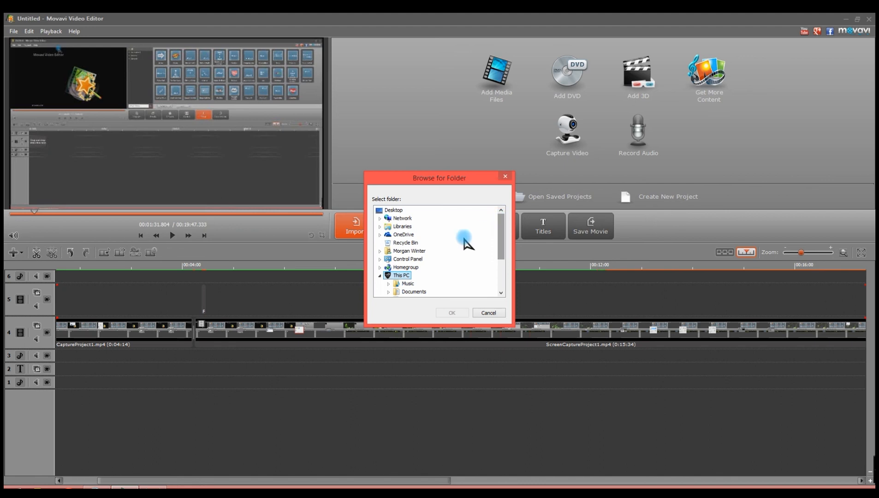
left_click(403, 235)
left_click_drag(497, 243, 498, 287)
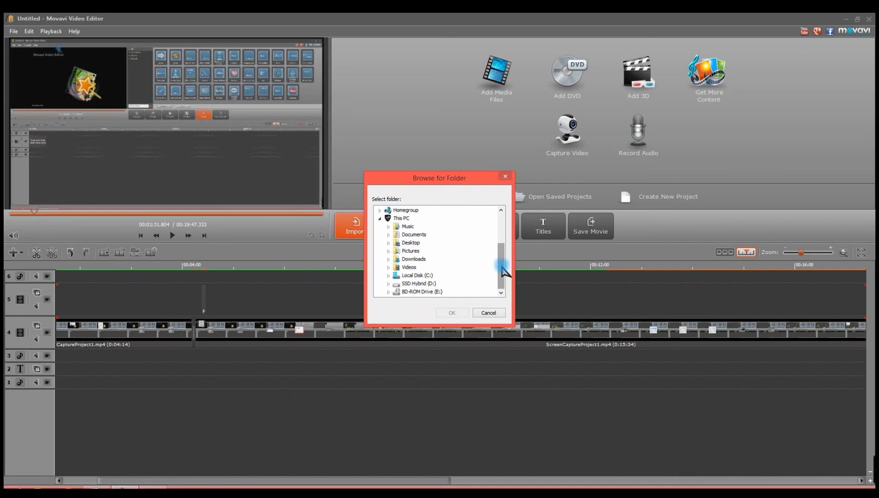
left_click(488, 313)
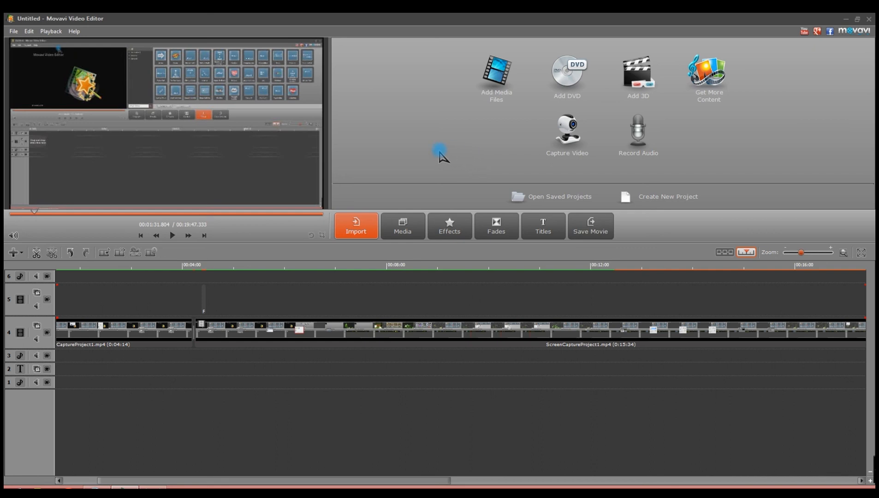
left_click(74, 32)
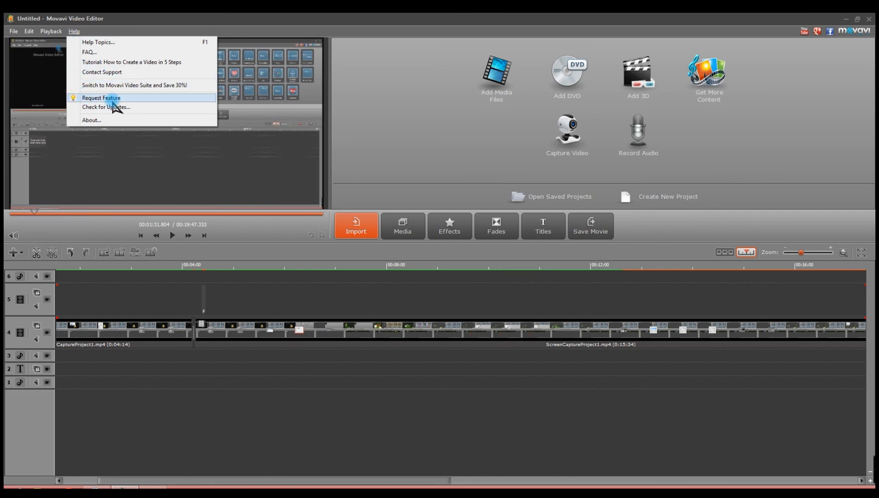
mouse_move(14, 29)
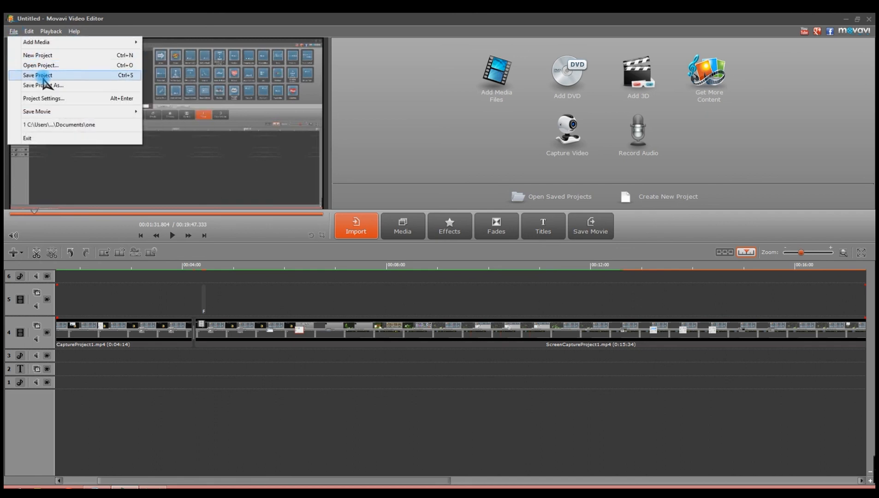
left_click(29, 32)
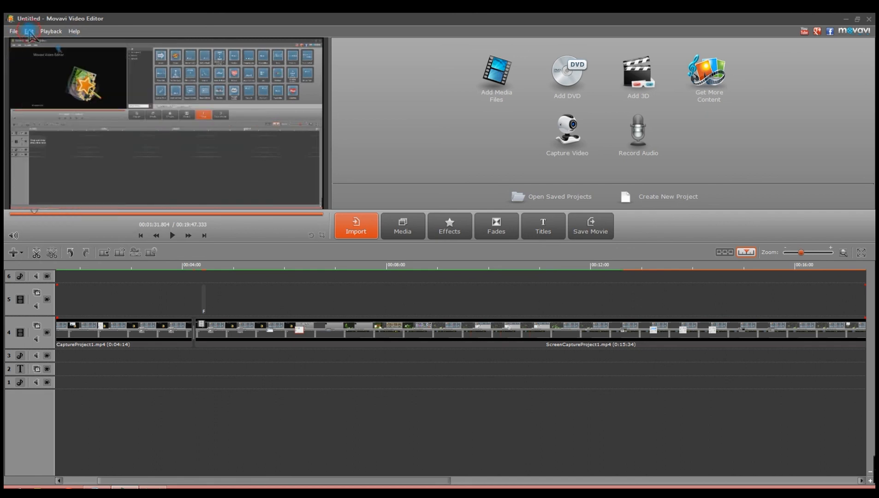